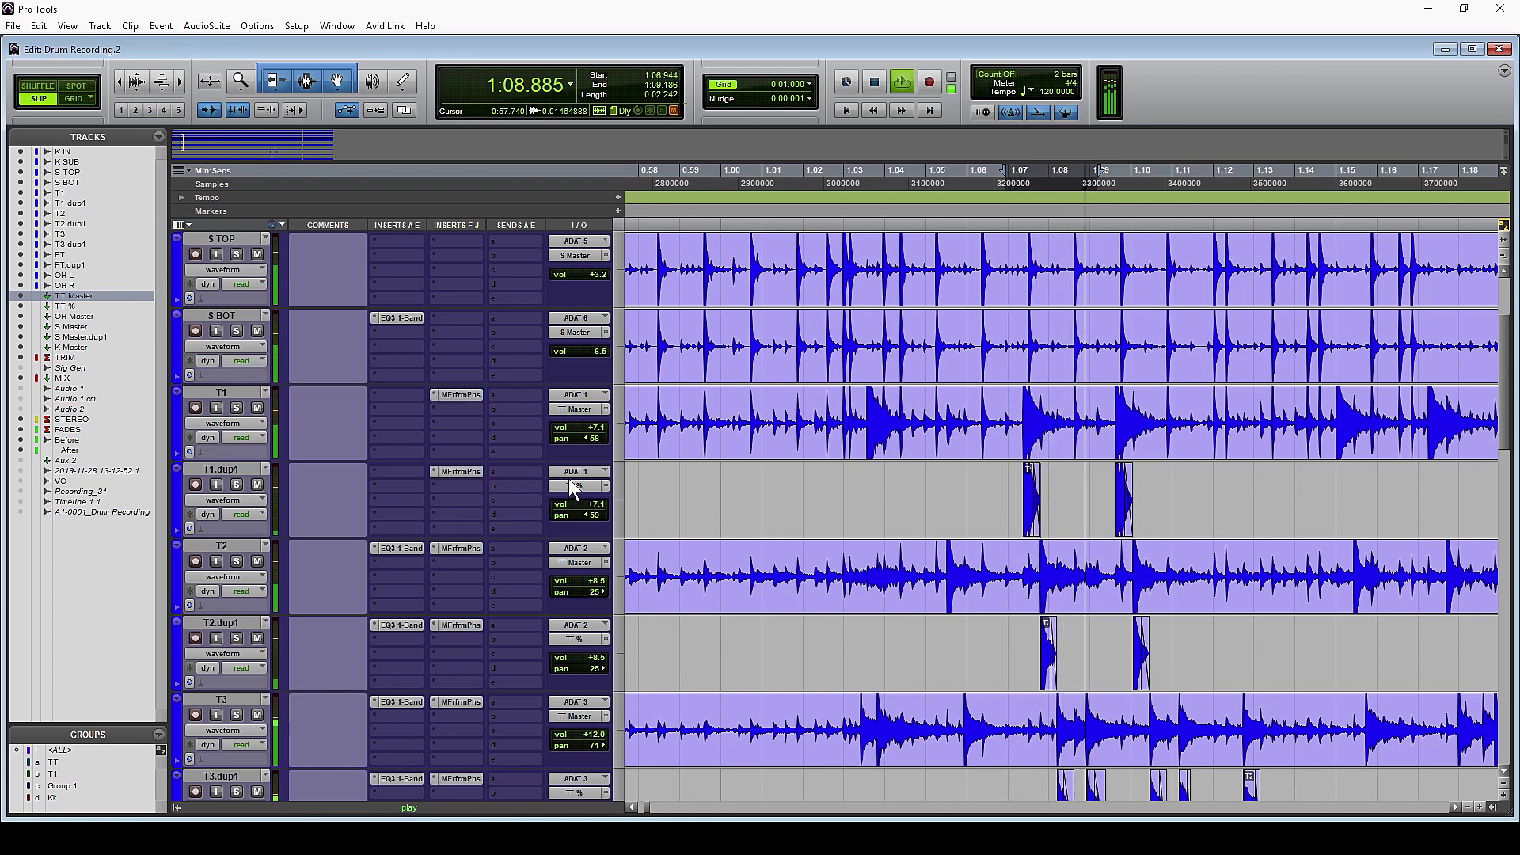
Compare the tom tracks during playback with their MFreeformPhase inserts bypassed and re-enabled, and stop playback.
{"action": "left_click", "coordinate": [463, 471], "text": "ctrl"}
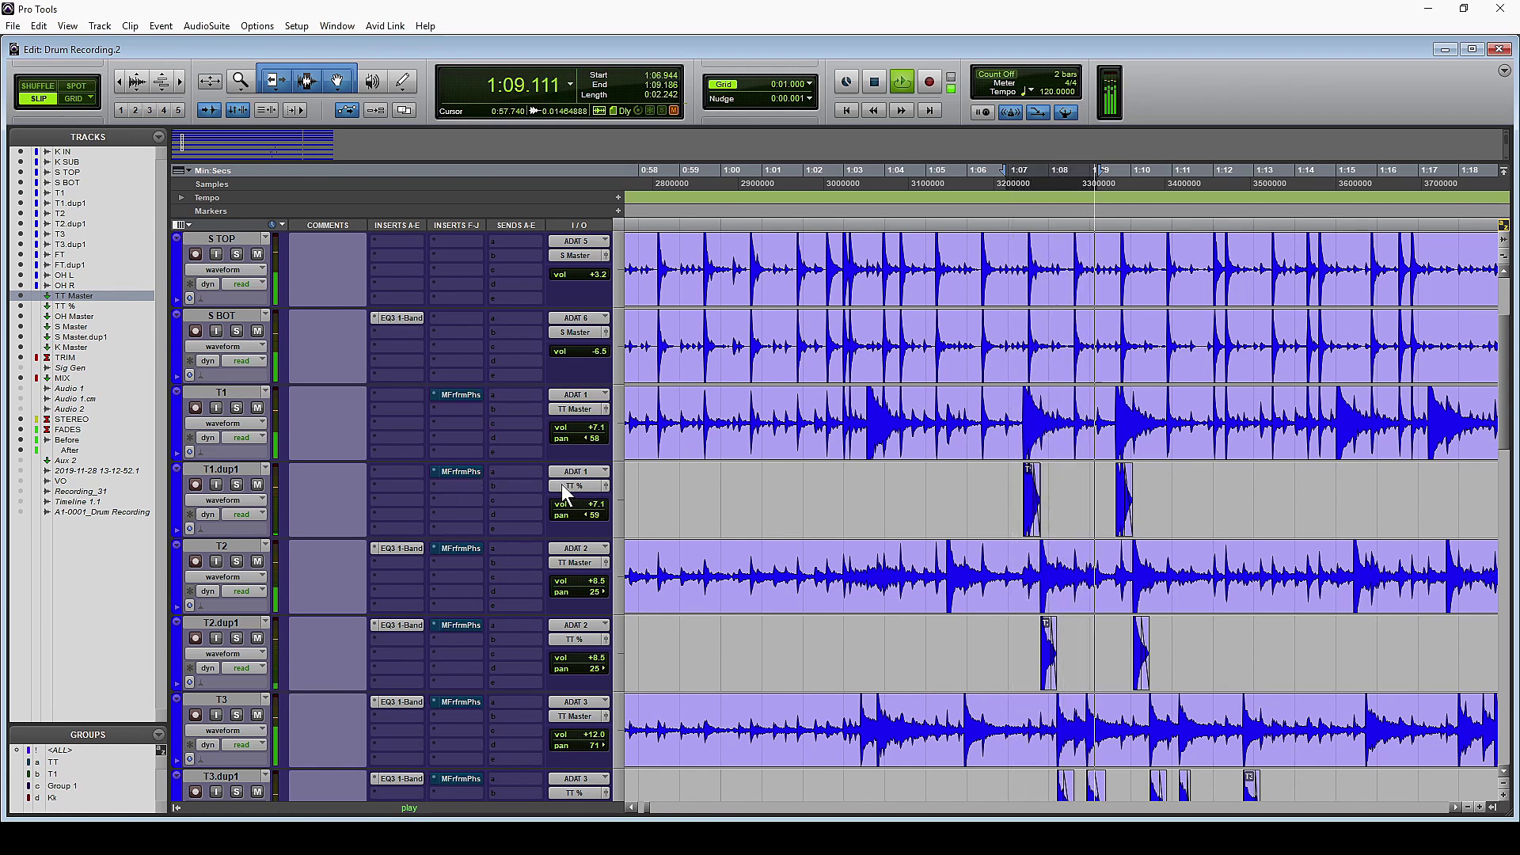
{"action": "left_click", "coordinate": [464, 472], "text": "ctrl"}
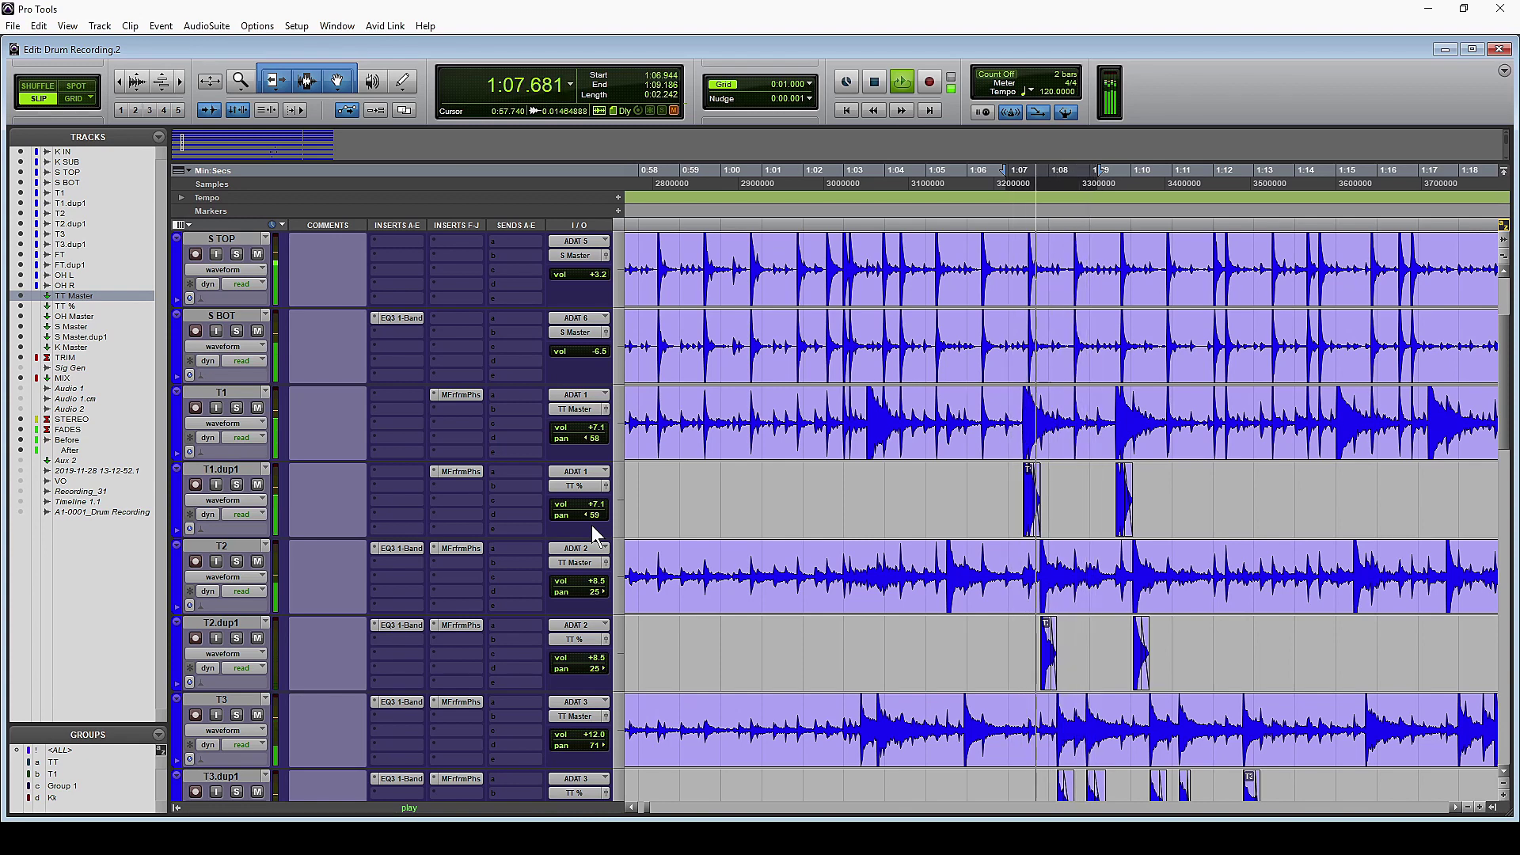
{"action": "key", "text": "space"}
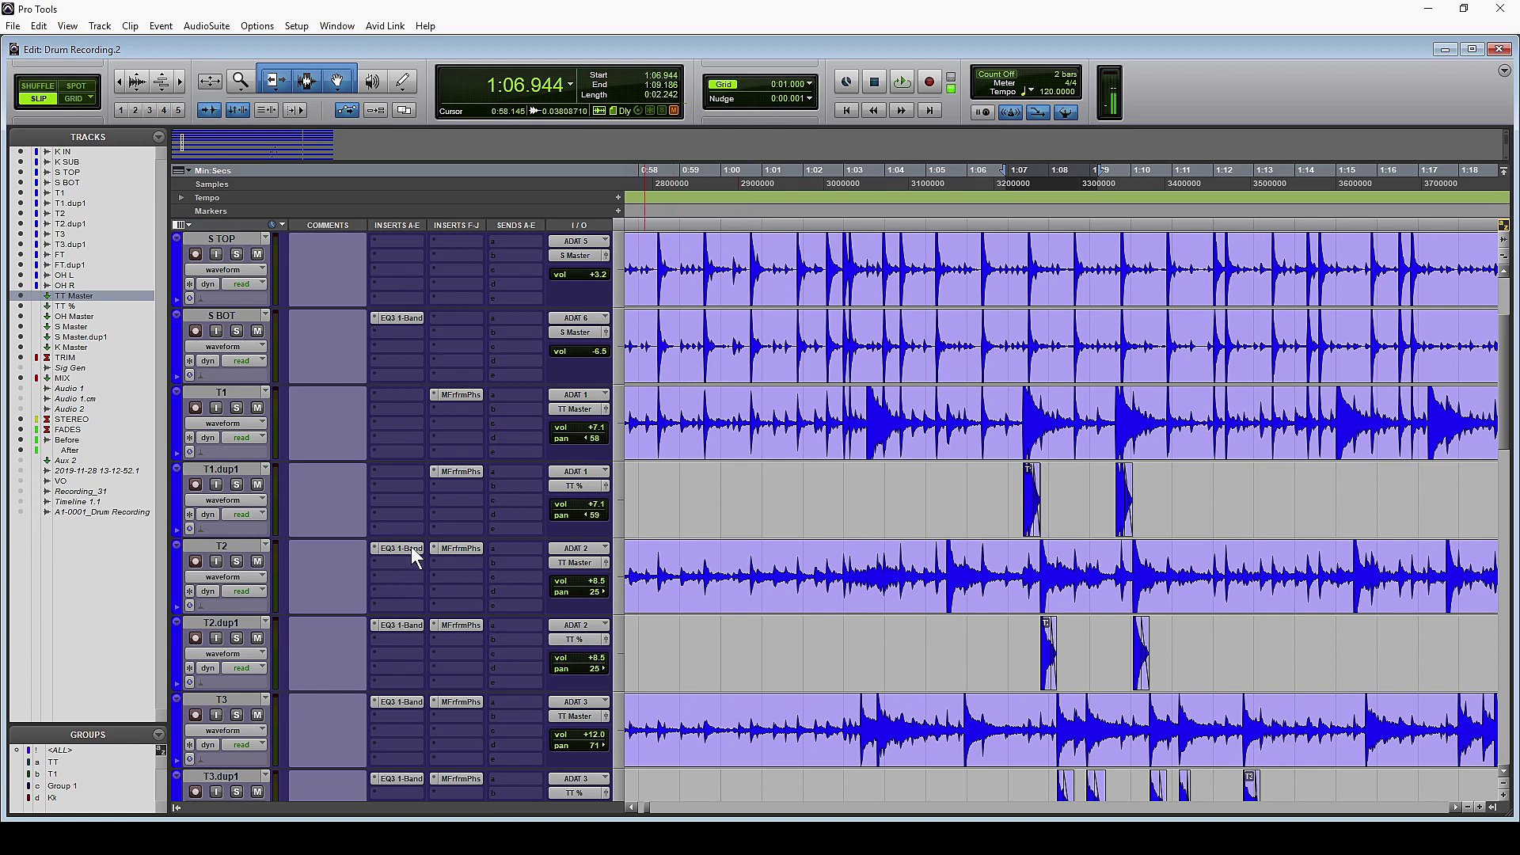
Review the phase adjustment curve in the T1 tom's MFreeformPhase plug-in and close it.
{"action": "left_click", "coordinate": [459, 472]}
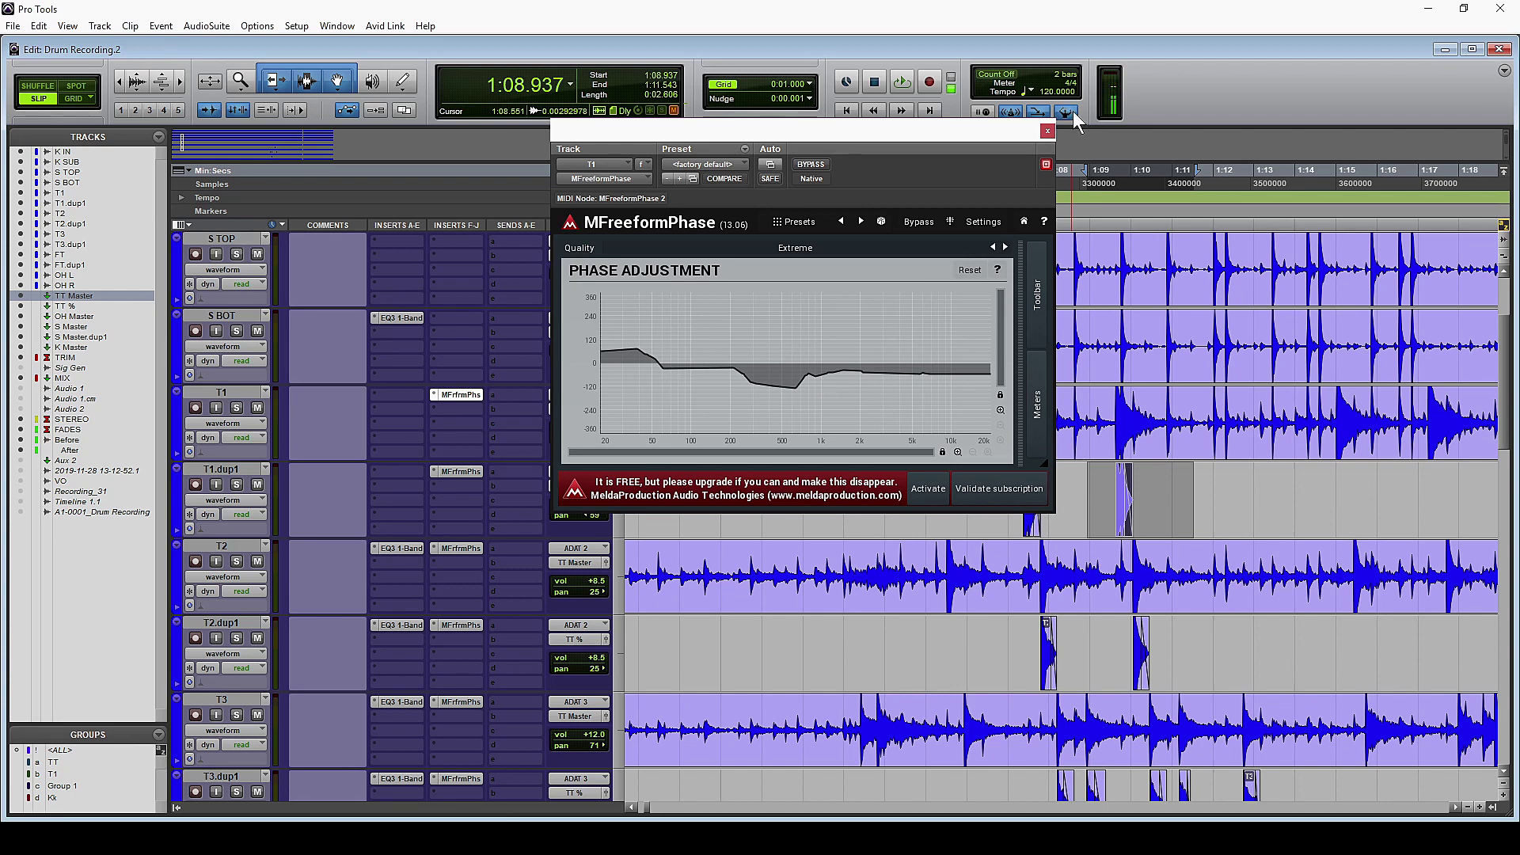
{"action": "left_click", "coordinate": [1048, 131]}
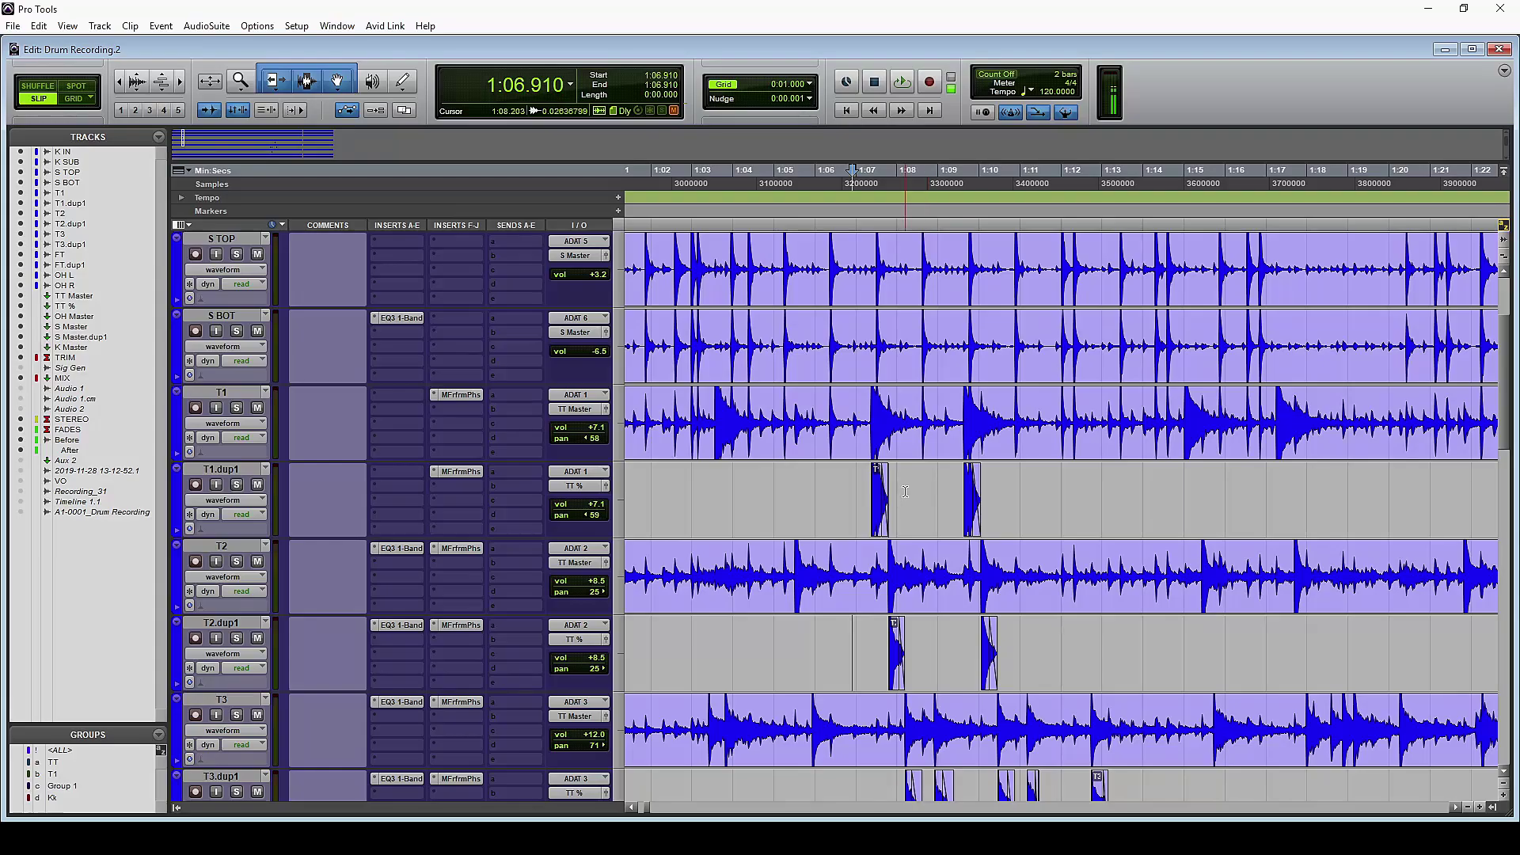
Zoom in on the cut T1.dup1 clip to examine how it aligns with the original T1 hit and fades out.
{"action": "left_click", "coordinate": [893, 486]}
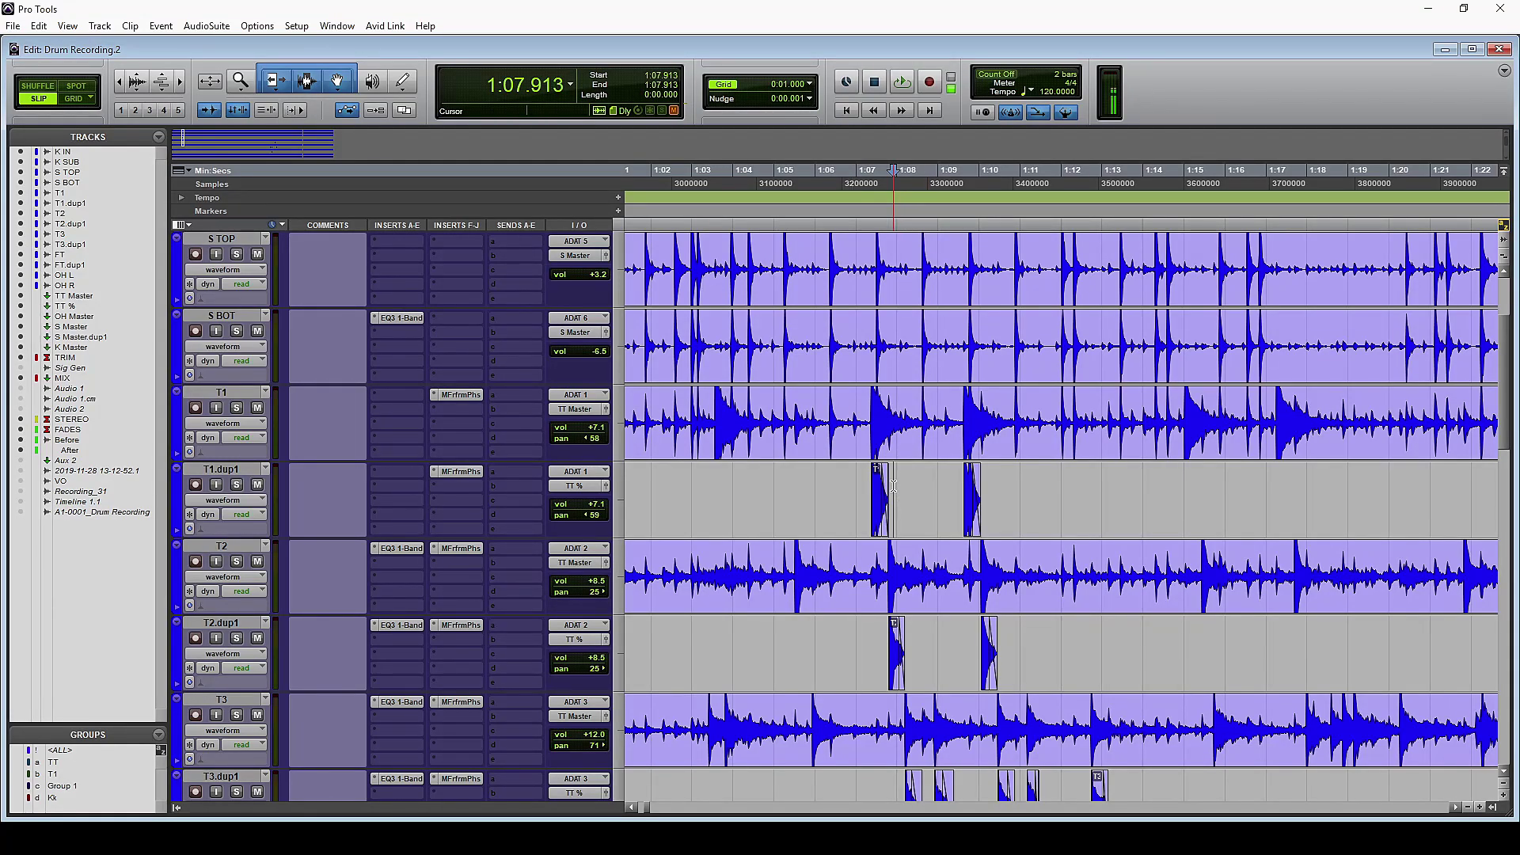
{"action": "scroll", "coordinate": [896, 491], "scroll_direction": "up", "scroll_amount": 4}
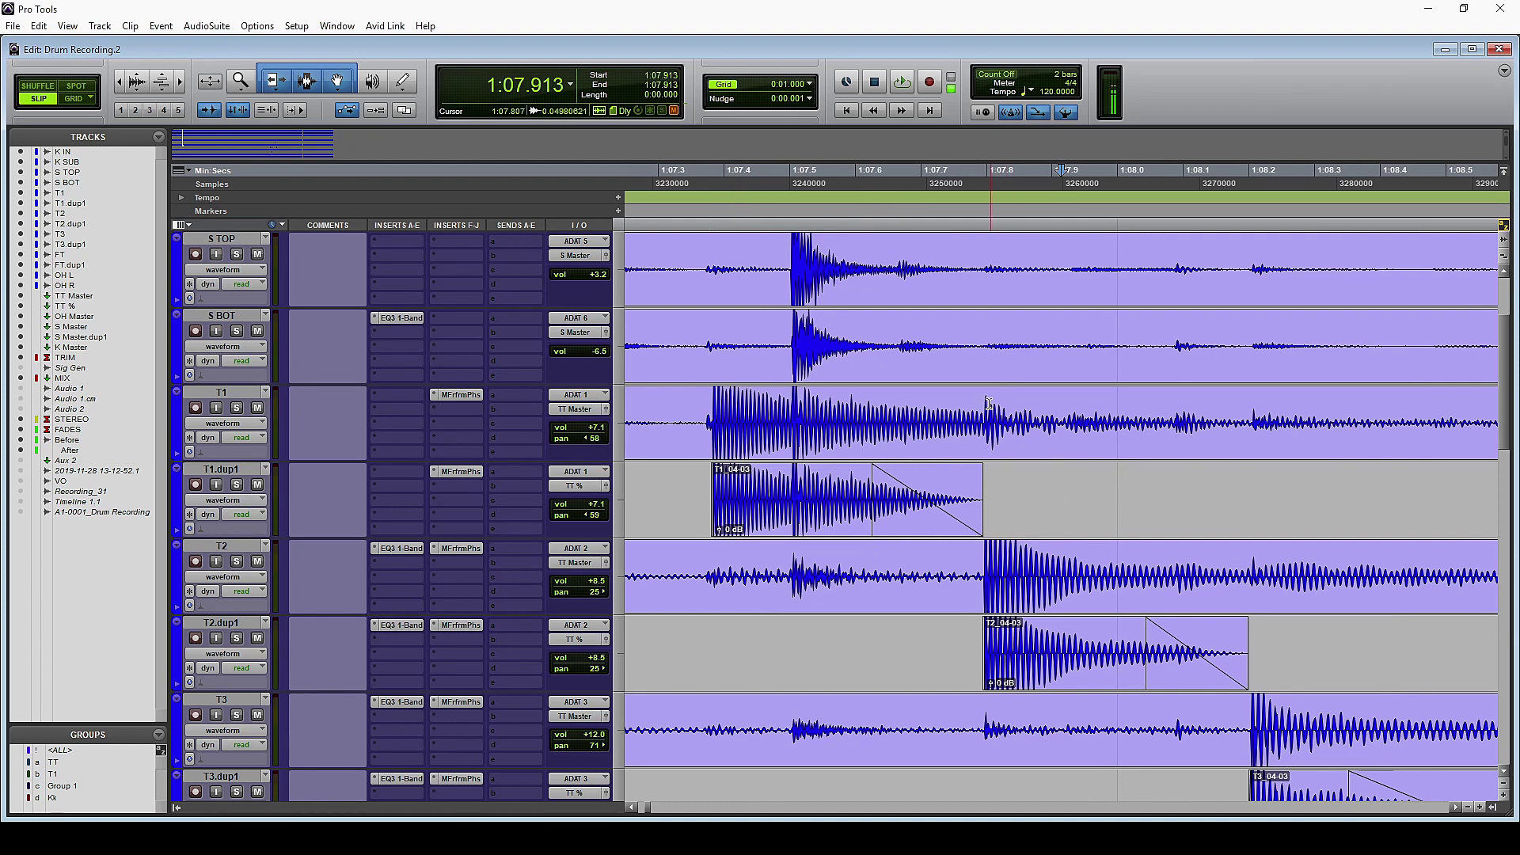
{"action": "left_click", "coordinate": [977, 452]}
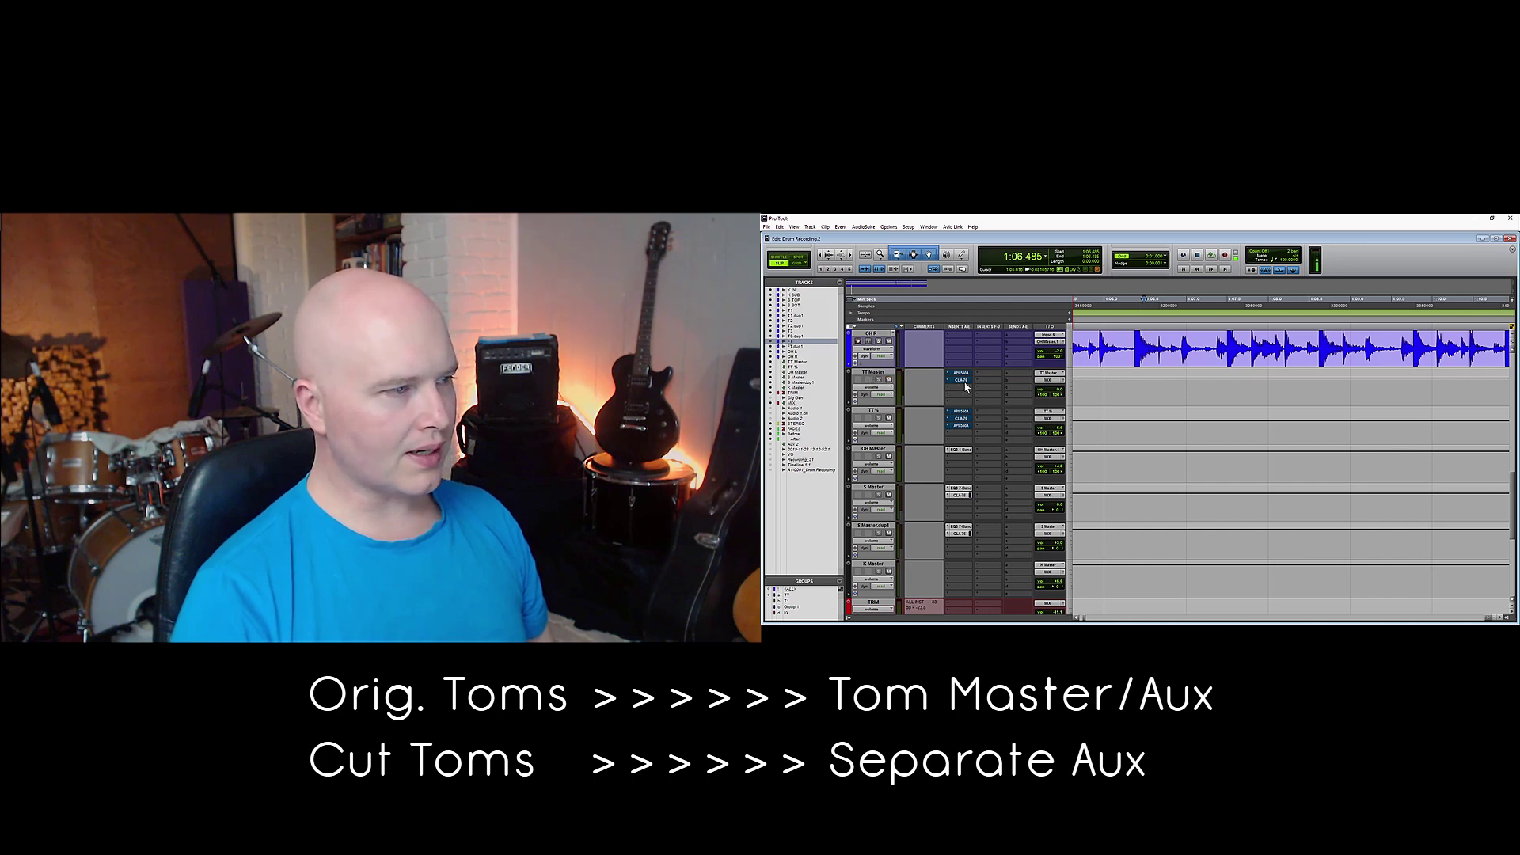
Review the API-550A equalizer and CLA-76 compressor settings on the TT % track.
{"action": "scroll", "coordinate": [1107, 560], "scroll_direction": "up", "scroll_amount": 2}
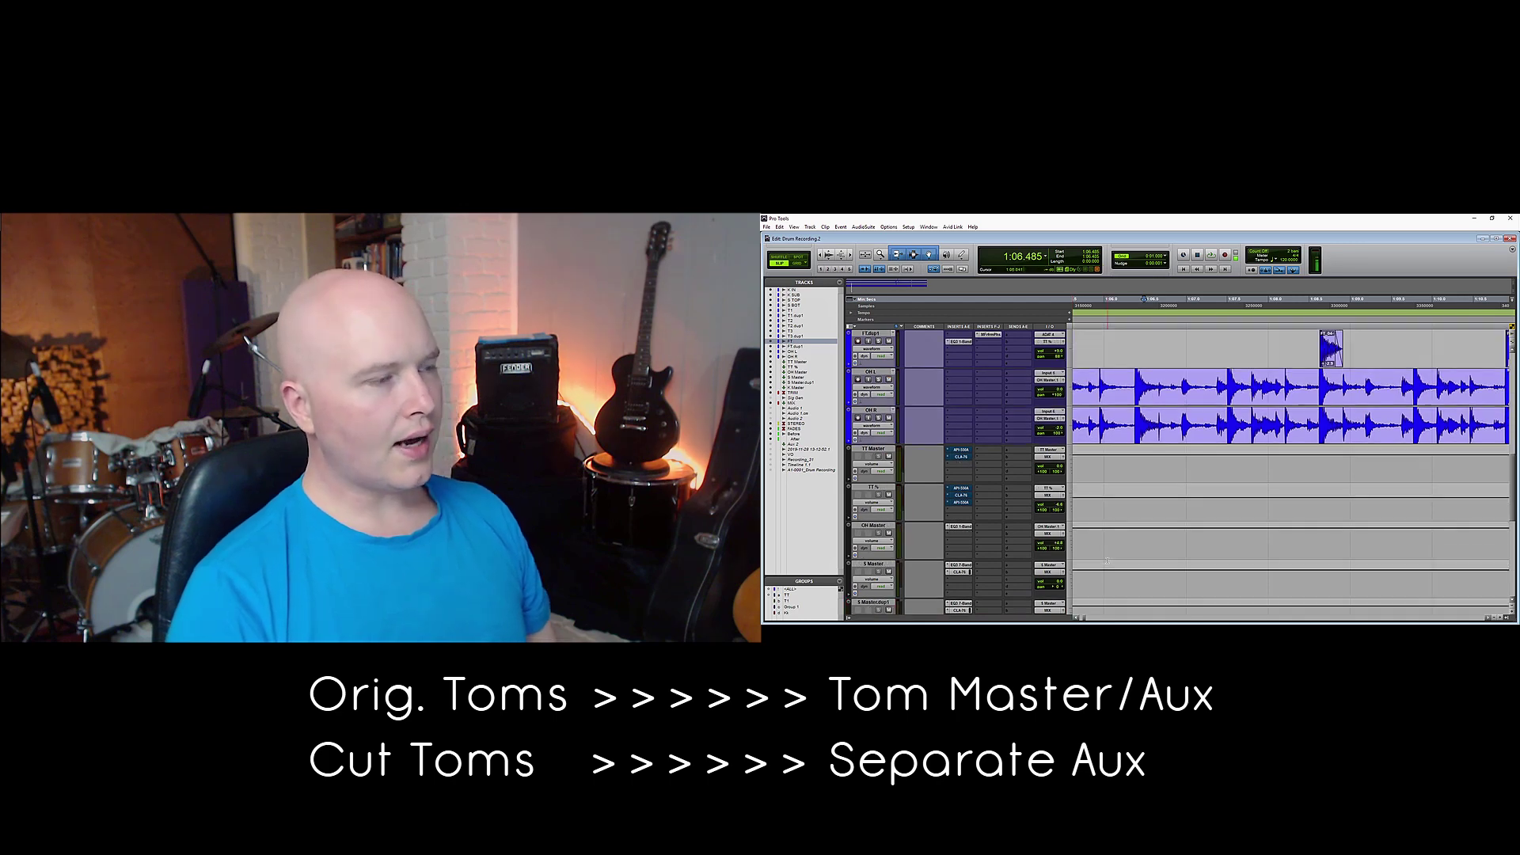
{"action": "left_click", "coordinate": [961, 488]}
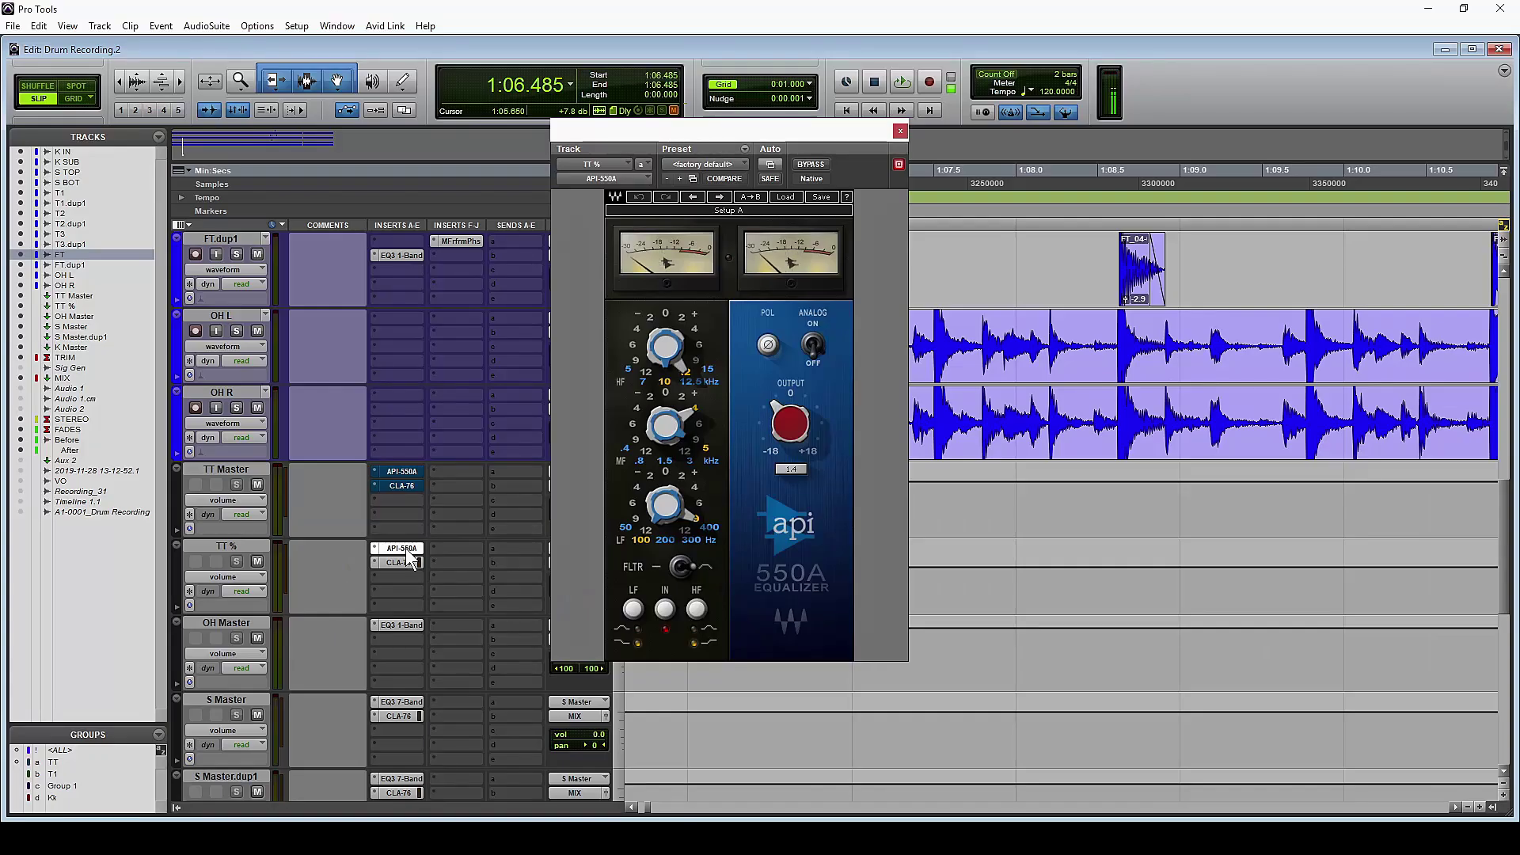
{"action": "left_click", "coordinate": [399, 563]}
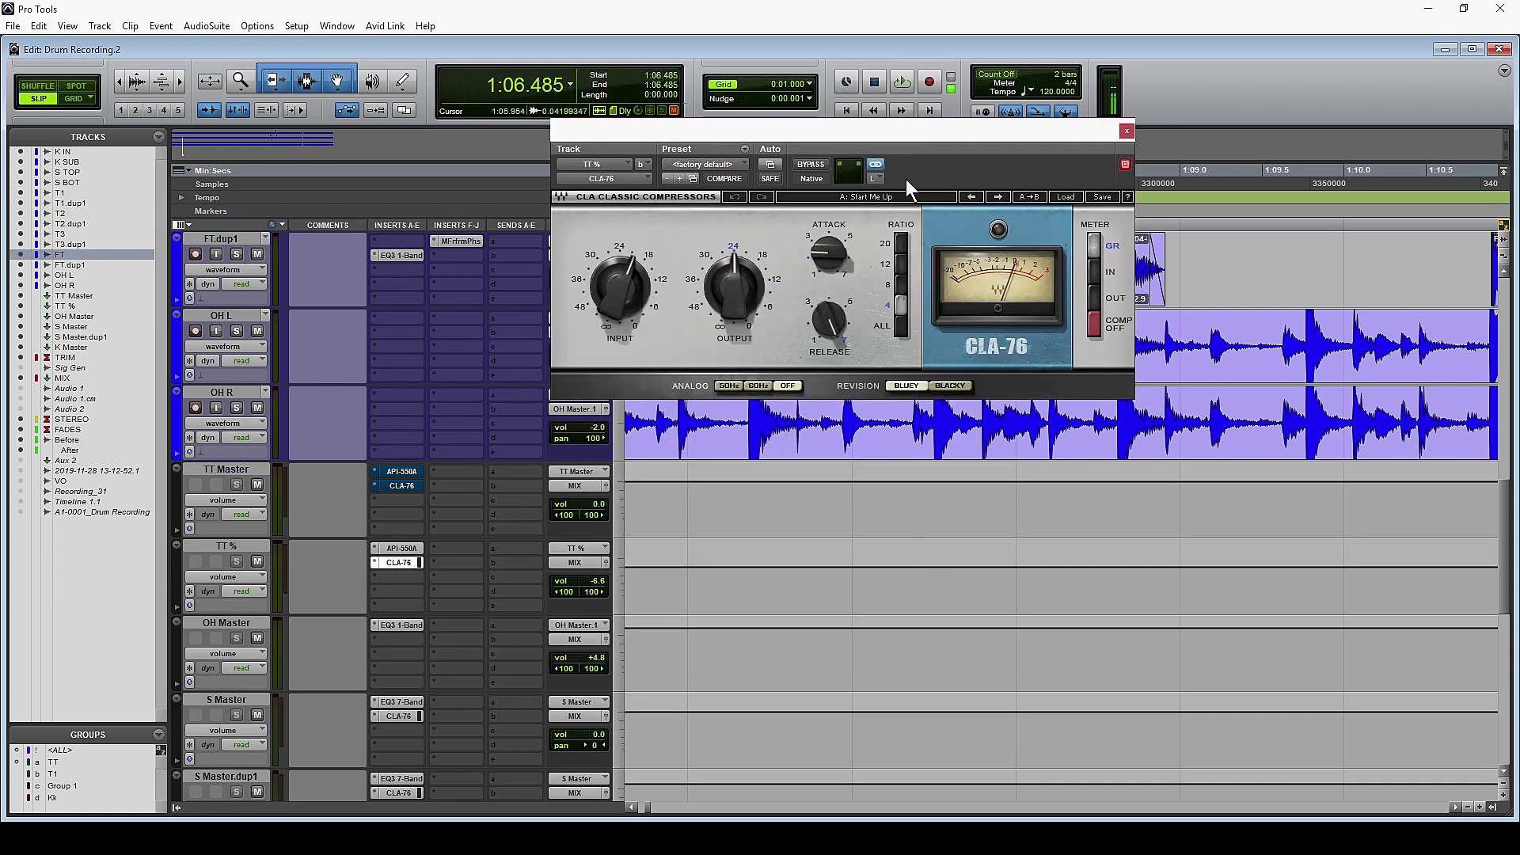
{"action": "left_click", "coordinate": [1126, 131]}
Play the fill with TT Master muted, comparing TT % with its API-550A and CLA-76 bypassed and active.
{"action": "key", "text": "space"}
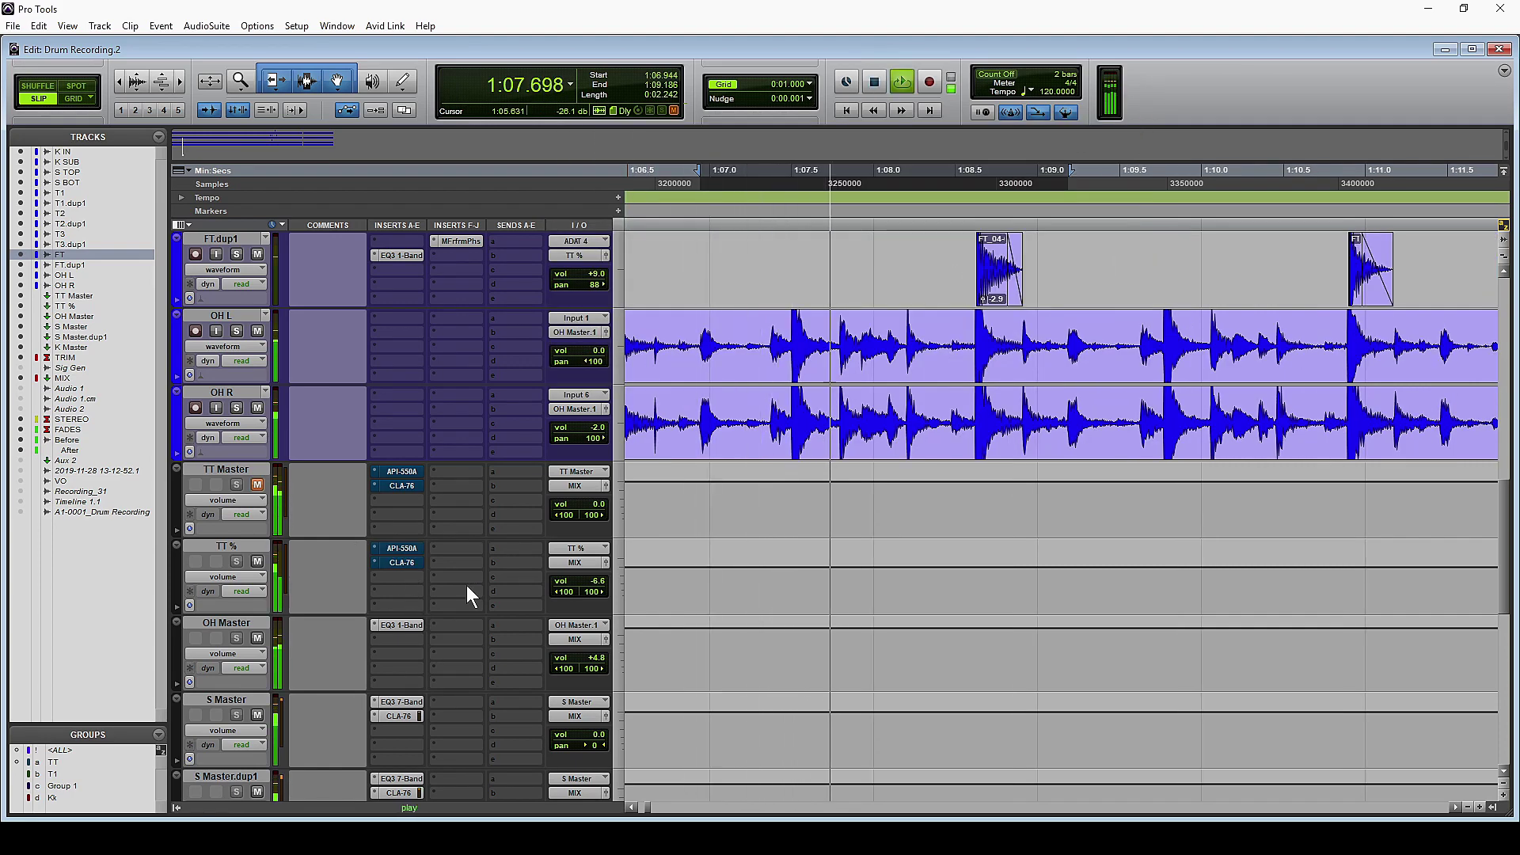
{"action": "left_click", "coordinate": [400, 564], "text": "ctrl+shift"}
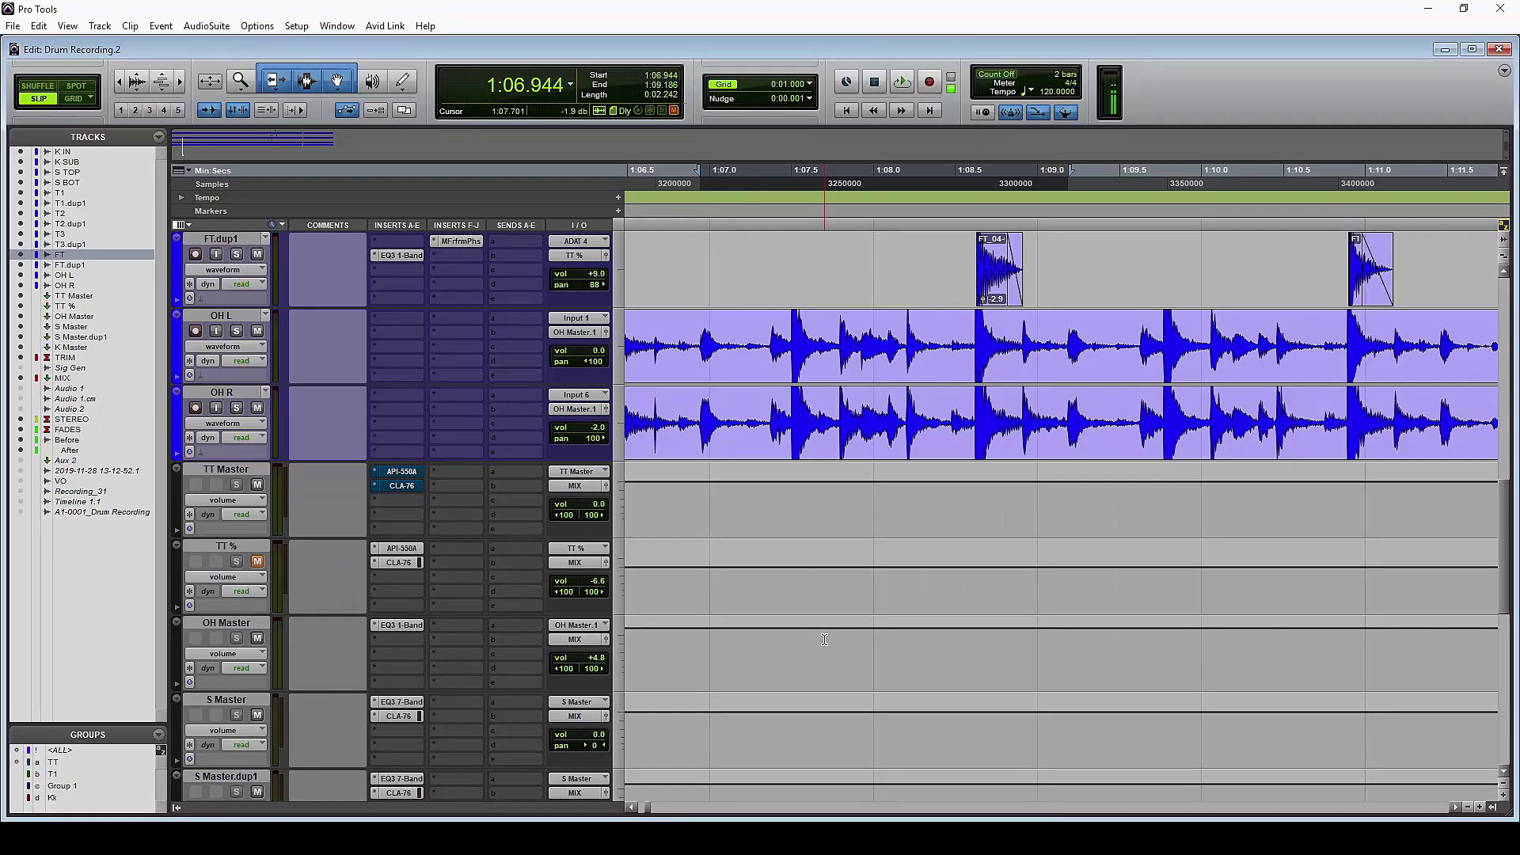
Play the fill with TT % muted to hear the original toms through TT Master, and stop playback.
{"action": "scroll", "coordinate": [1149, 528], "scroll_direction": "up", "scroll_amount": 5}
{"action": "key", "text": "space"}
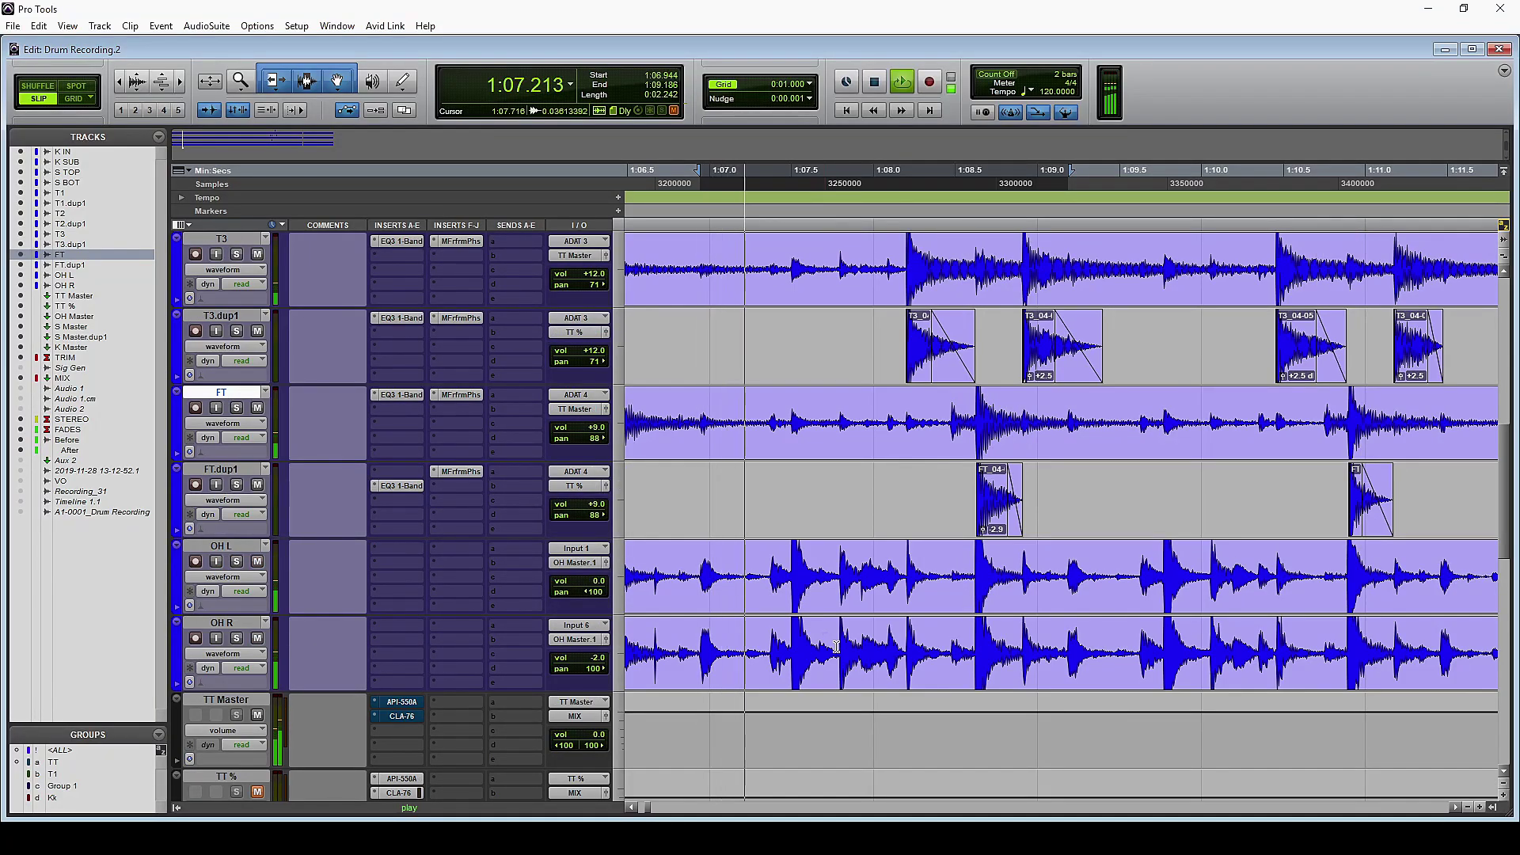
{"action": "scroll", "coordinate": [823, 640], "scroll_direction": "down", "scroll_amount": 3}
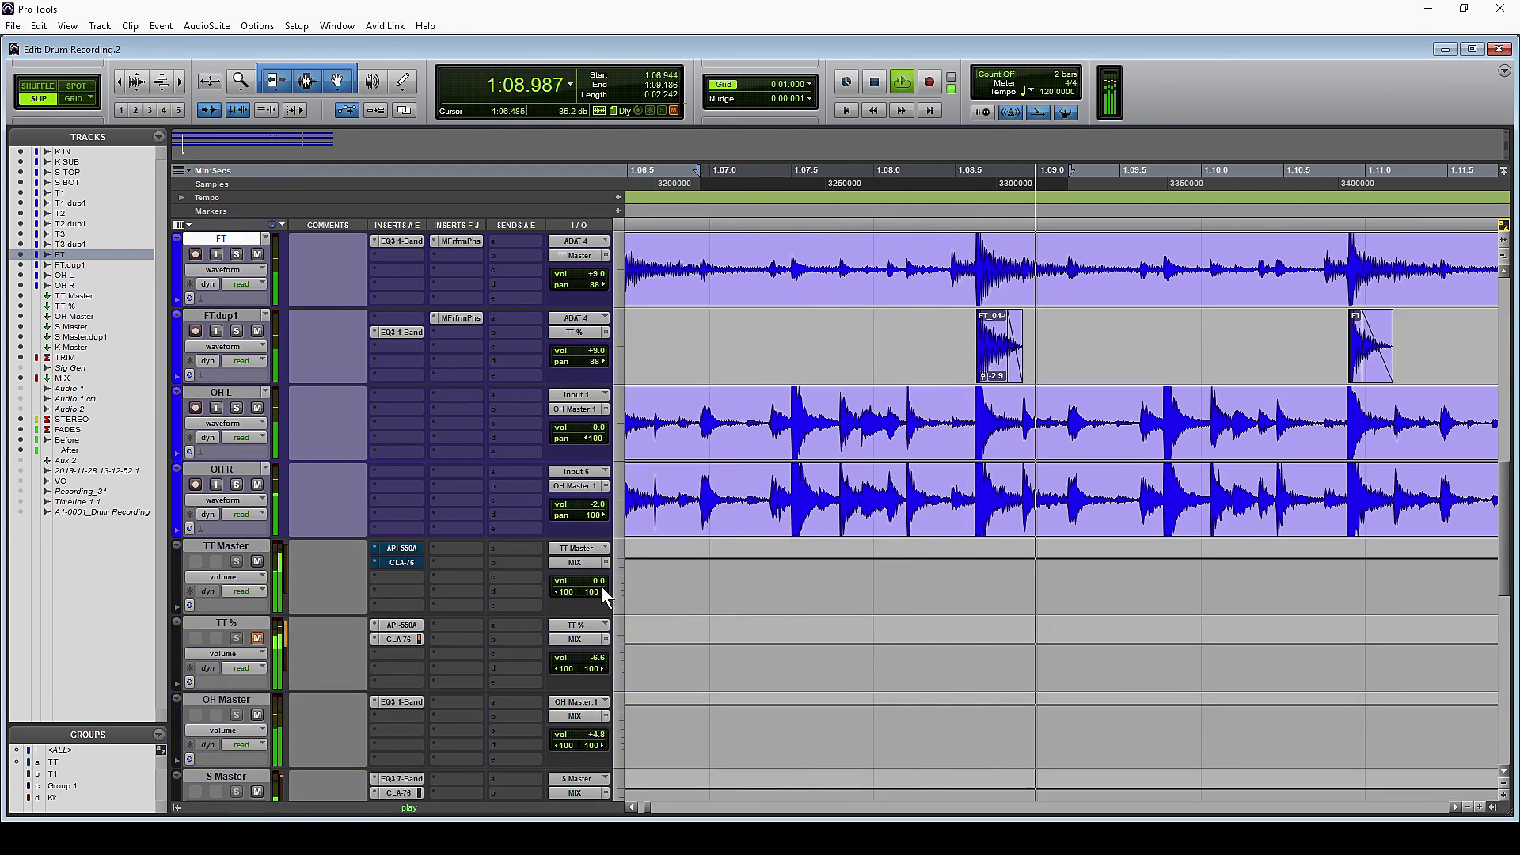
{"action": "key", "text": "space"}
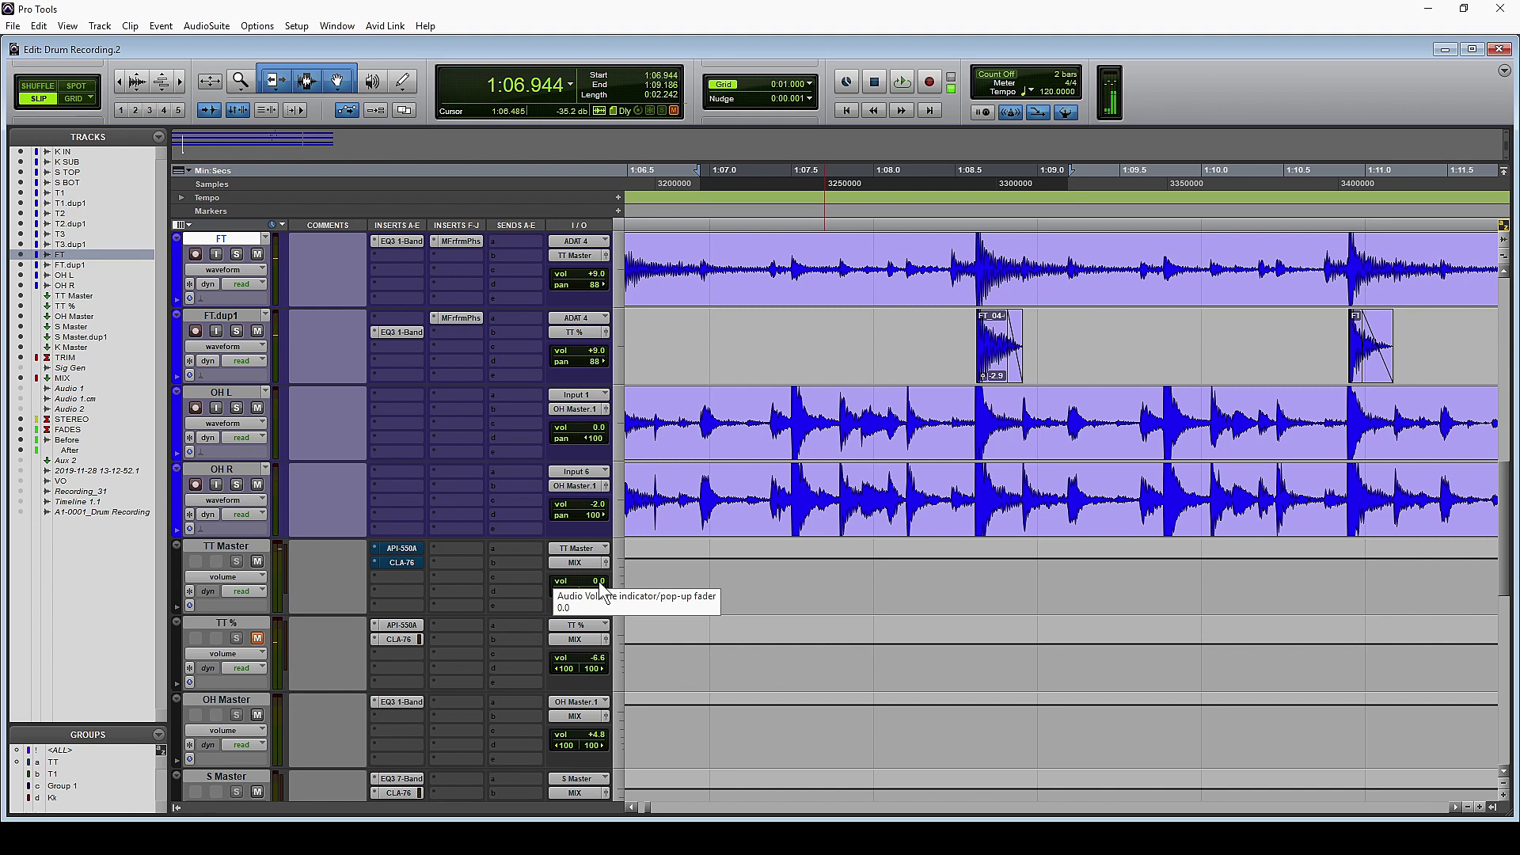
Pull the TT Master volume all the way down and recheck the API-550A and CLA-76 settings on TT %.
{"action": "left_click_drag", "start_coordinate": [599, 581], "coordinate": [608, 764]}
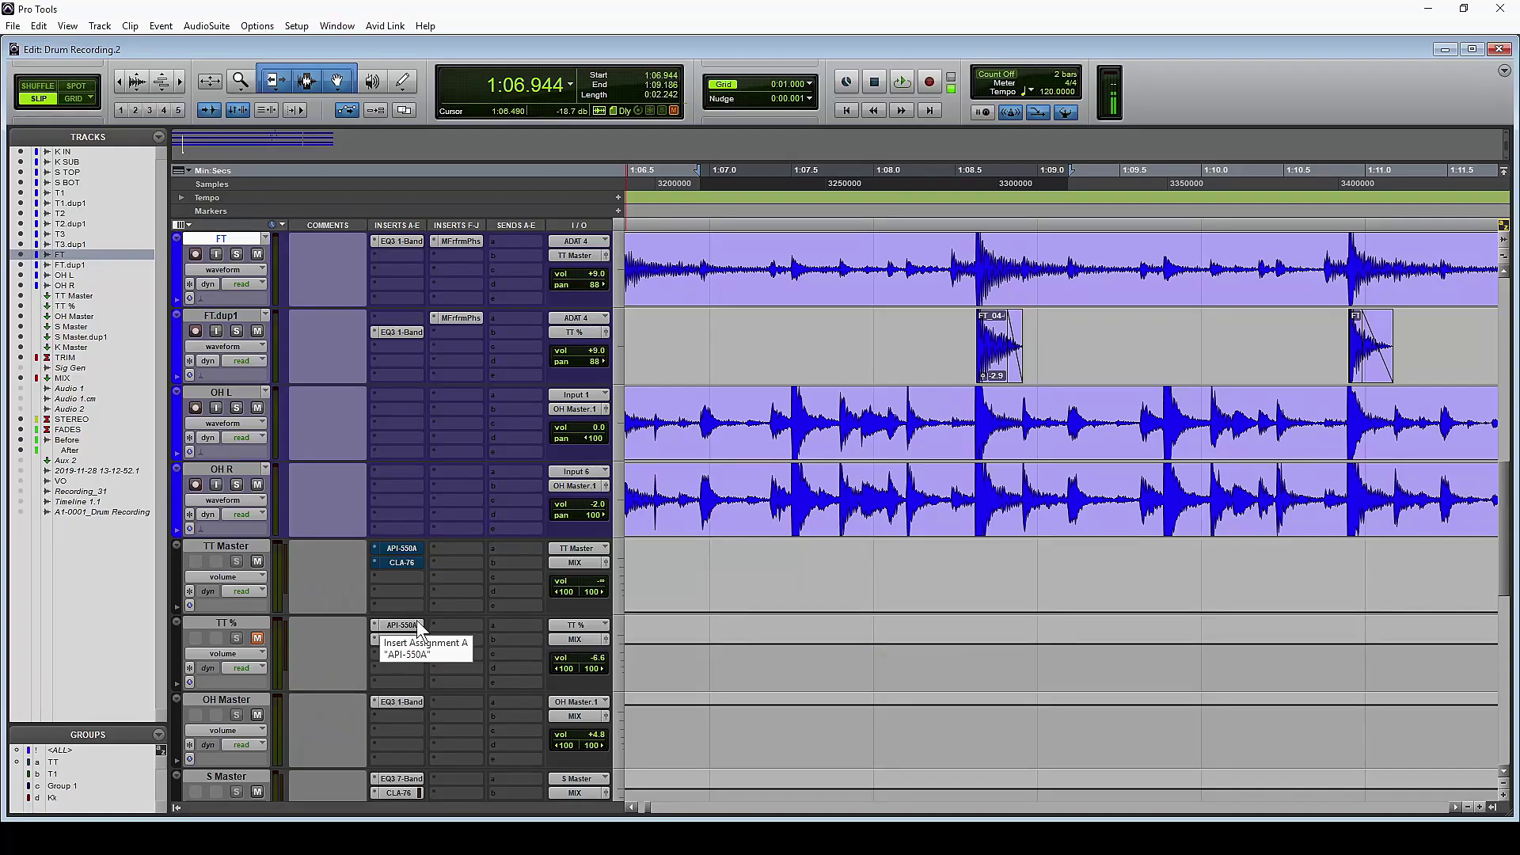
{"action": "left_click", "coordinate": [415, 626]}
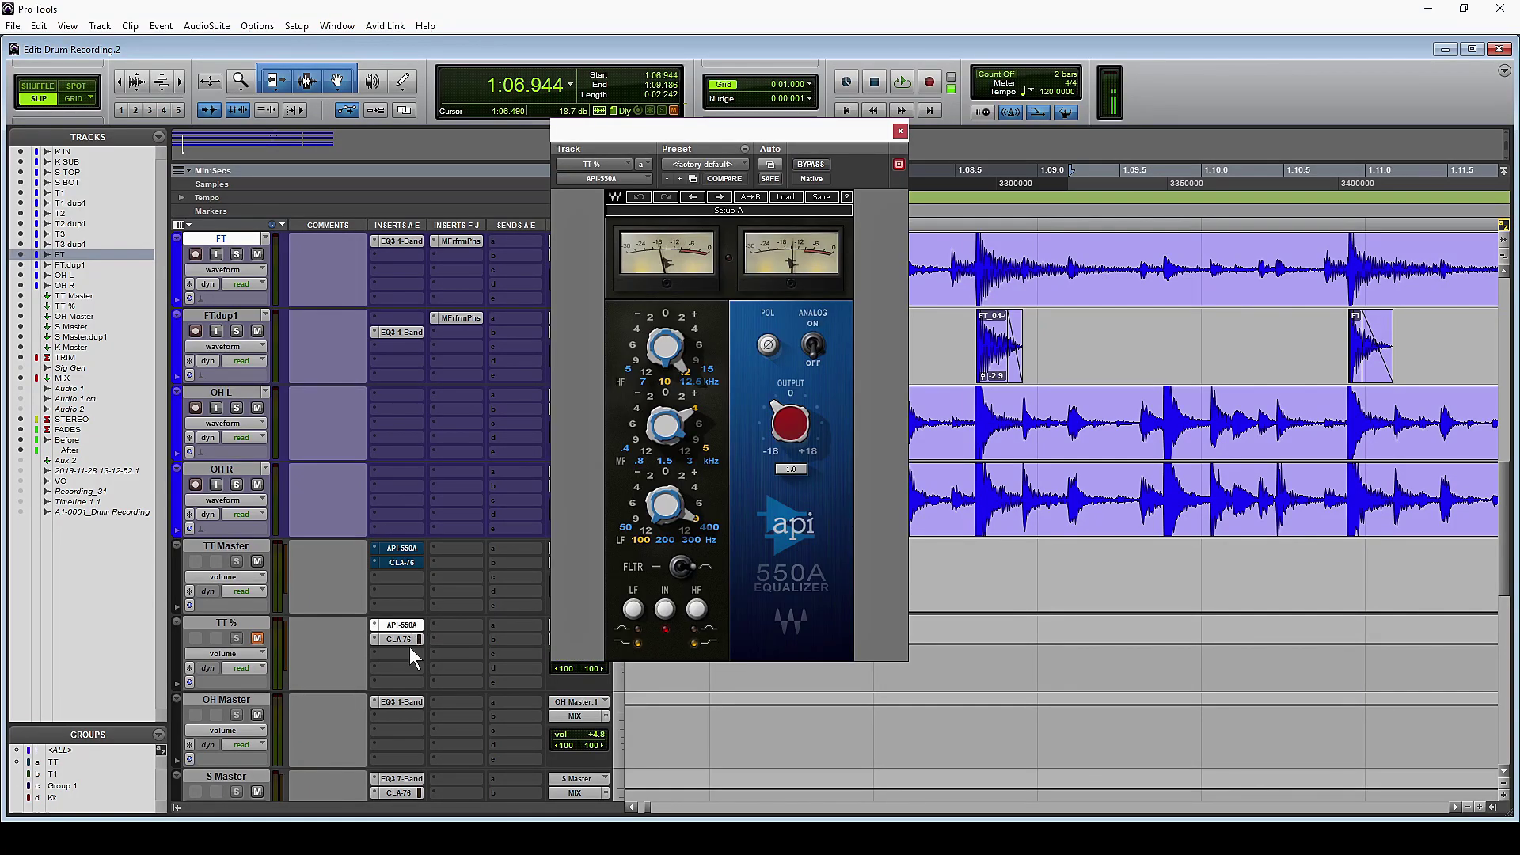
{"action": "left_click", "coordinate": [402, 640]}
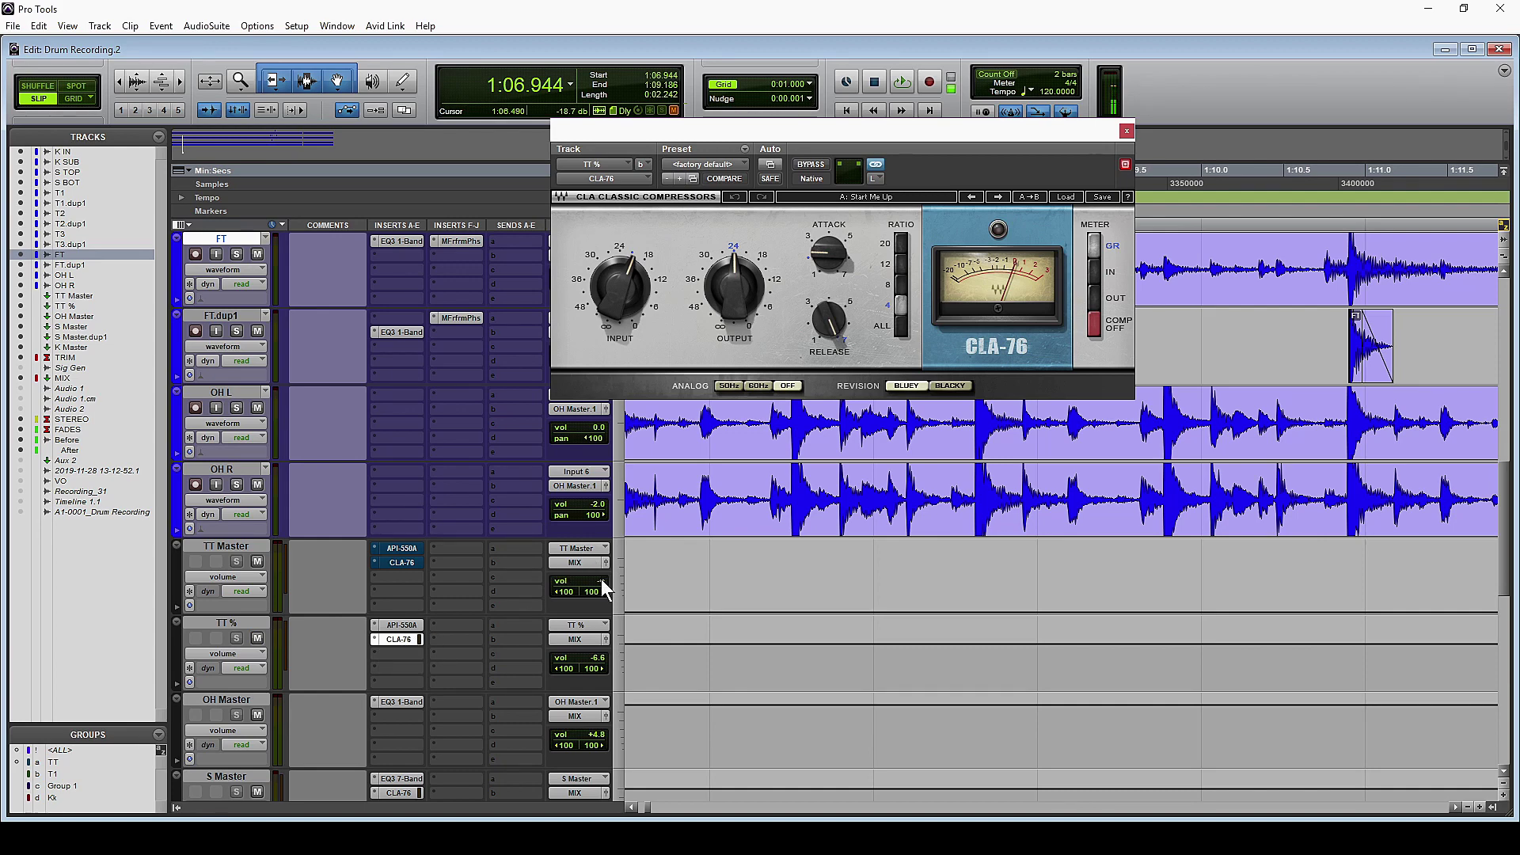
{"action": "left_click", "coordinate": [1126, 131]}
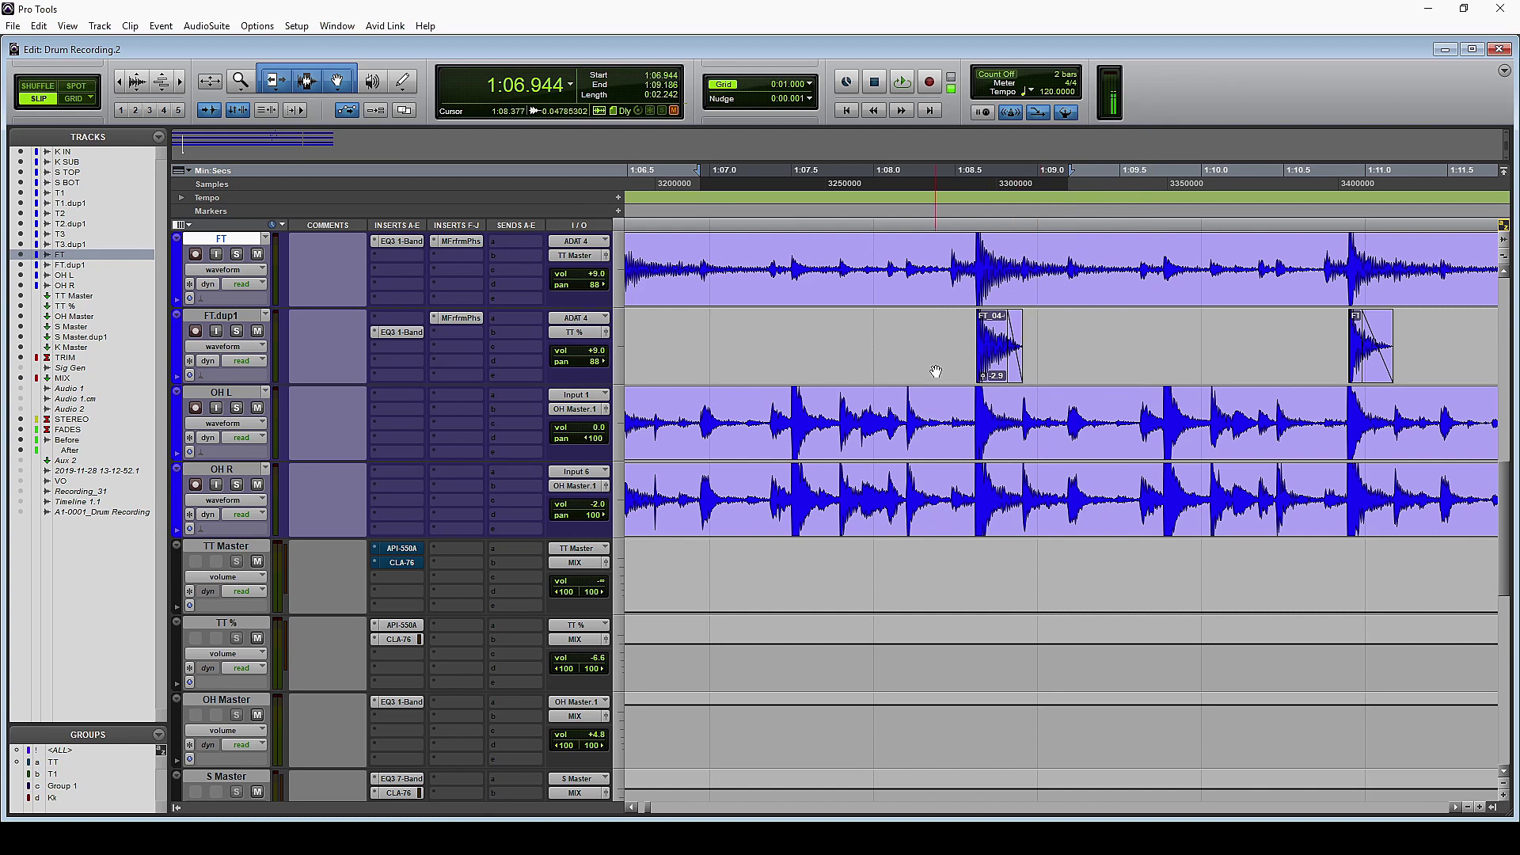
During playback, raise the TT Master volume to -7.1 and compare the blend with TT Master muted and unmuted.
{"action": "key", "text": "space"}
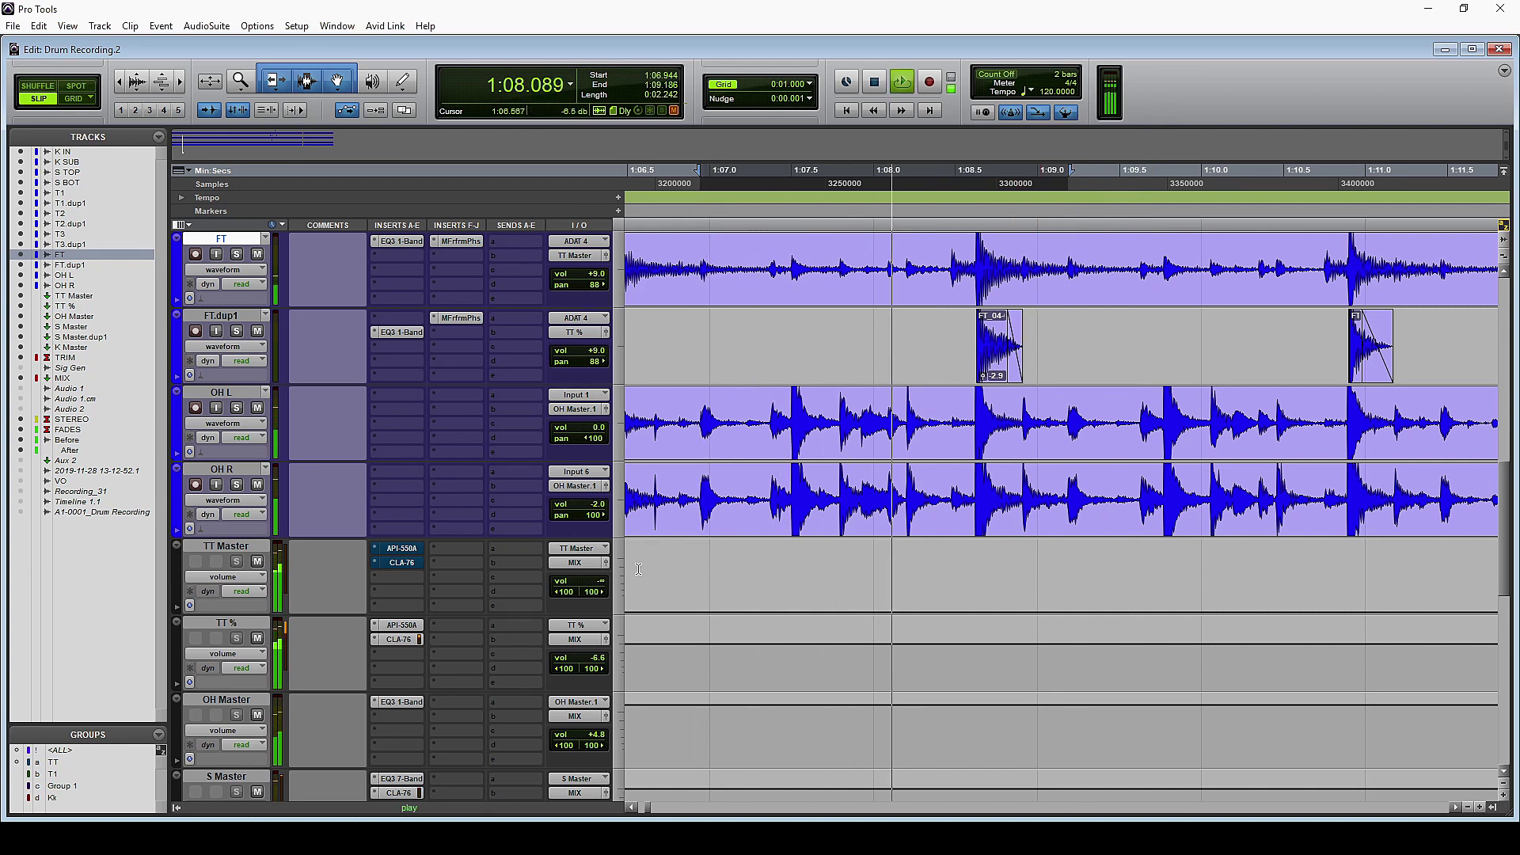
{"action": "left_click_drag", "start_coordinate": [603, 590], "coordinate": [605, 434]}
{"action": "left_click", "coordinate": [257, 561]}
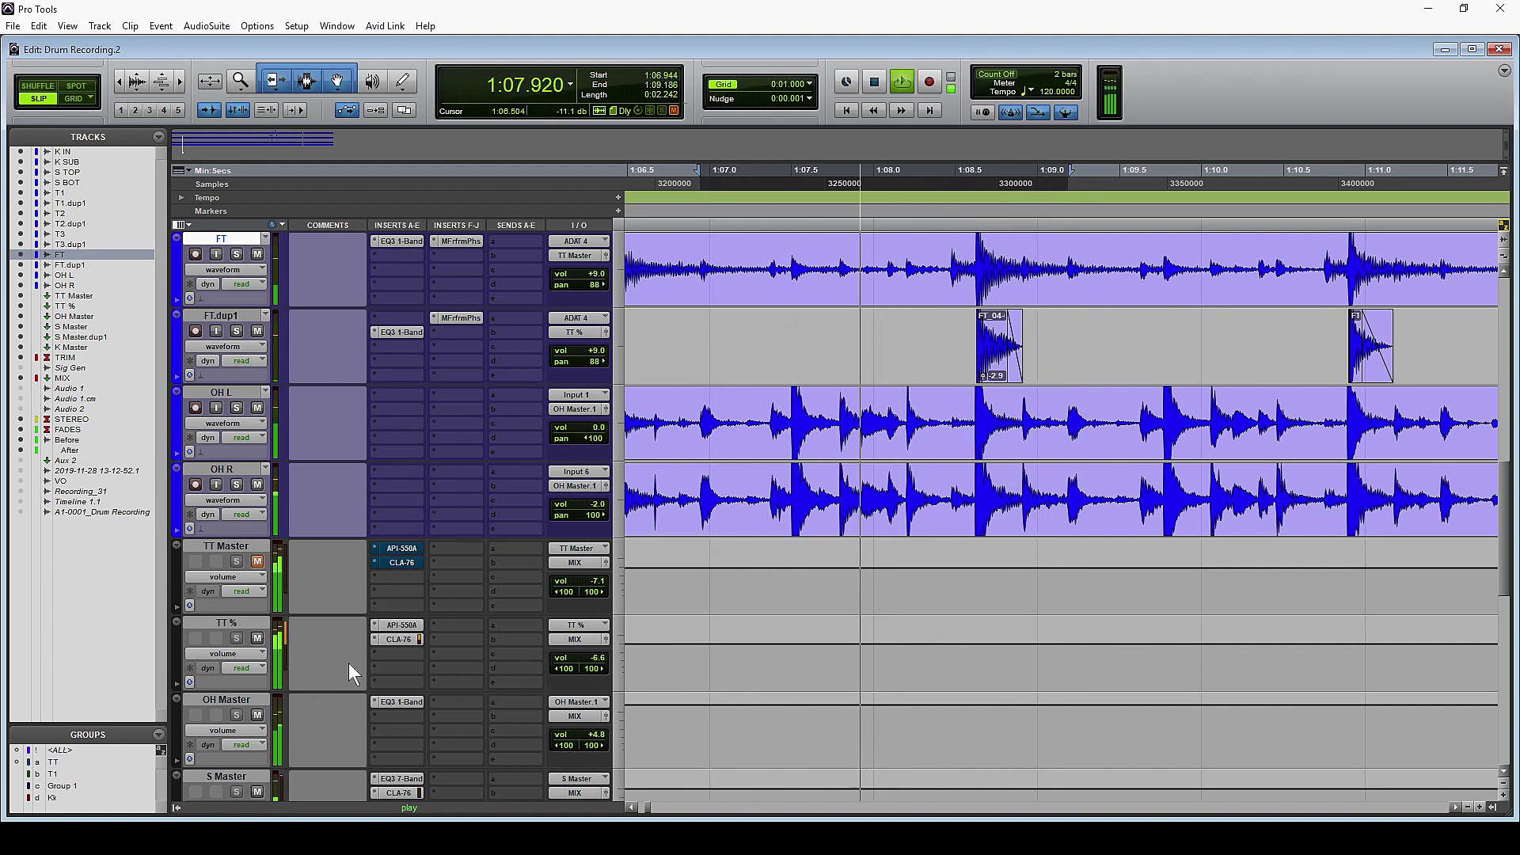
{"action": "left_click", "coordinate": [258, 562]}
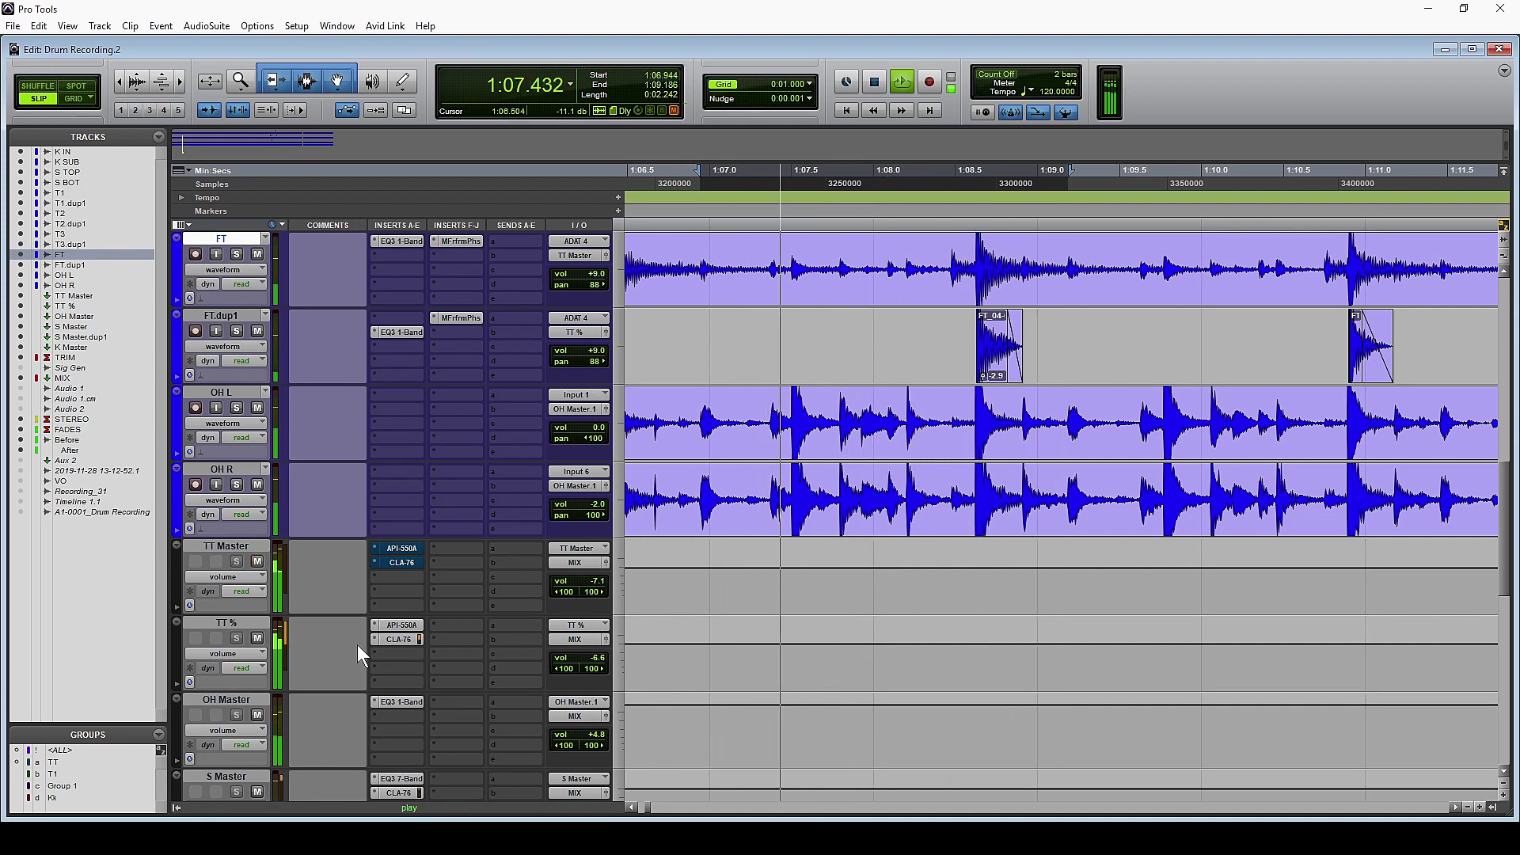
{"action": "left_click", "coordinate": [594, 578]}
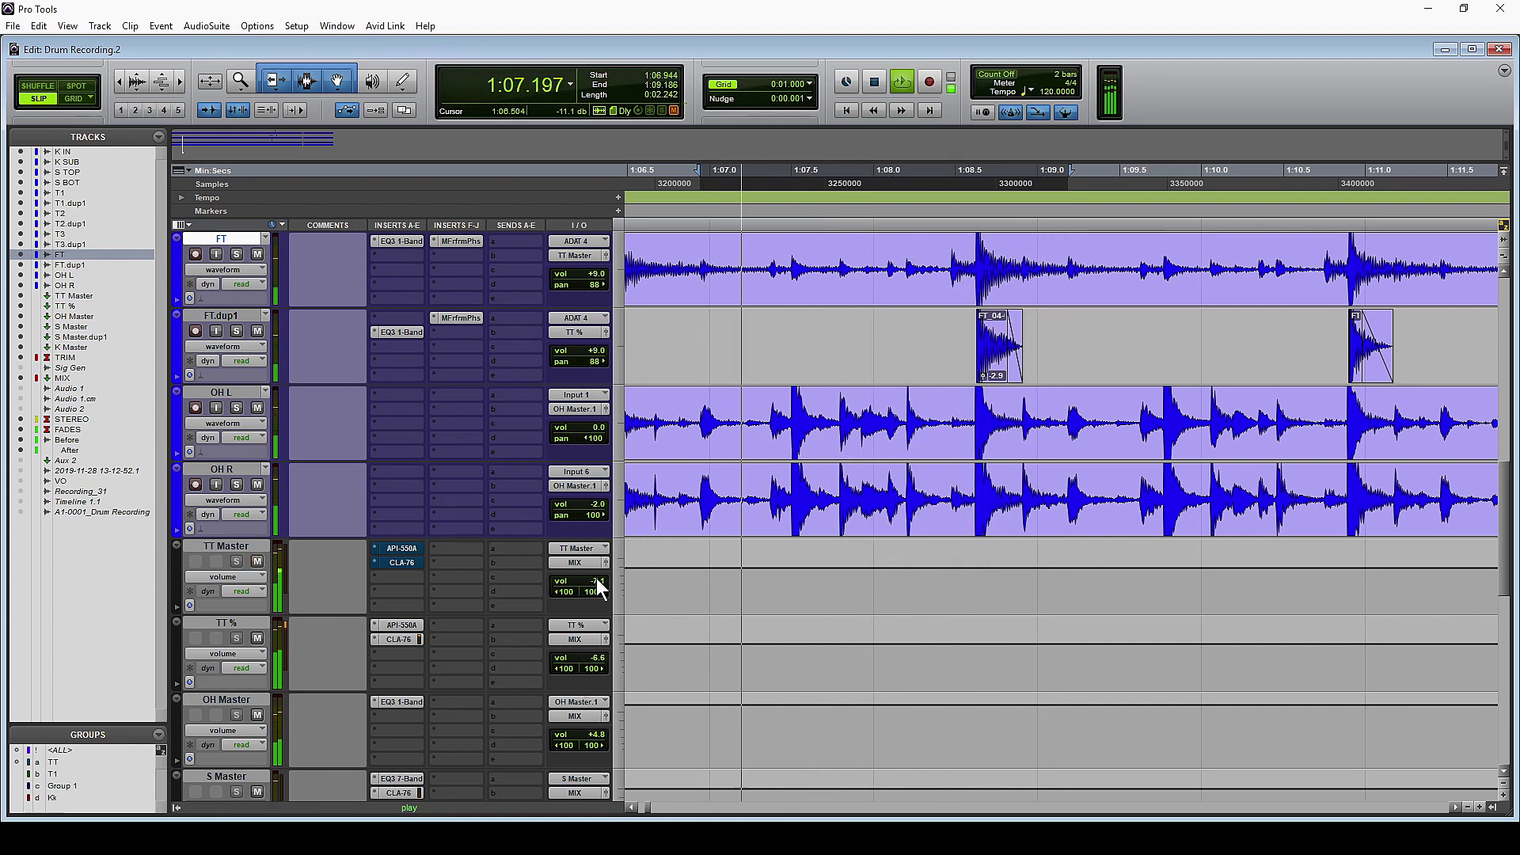
{"action": "left_click_drag", "start_coordinate": [596, 577], "coordinate": [596, 581]}
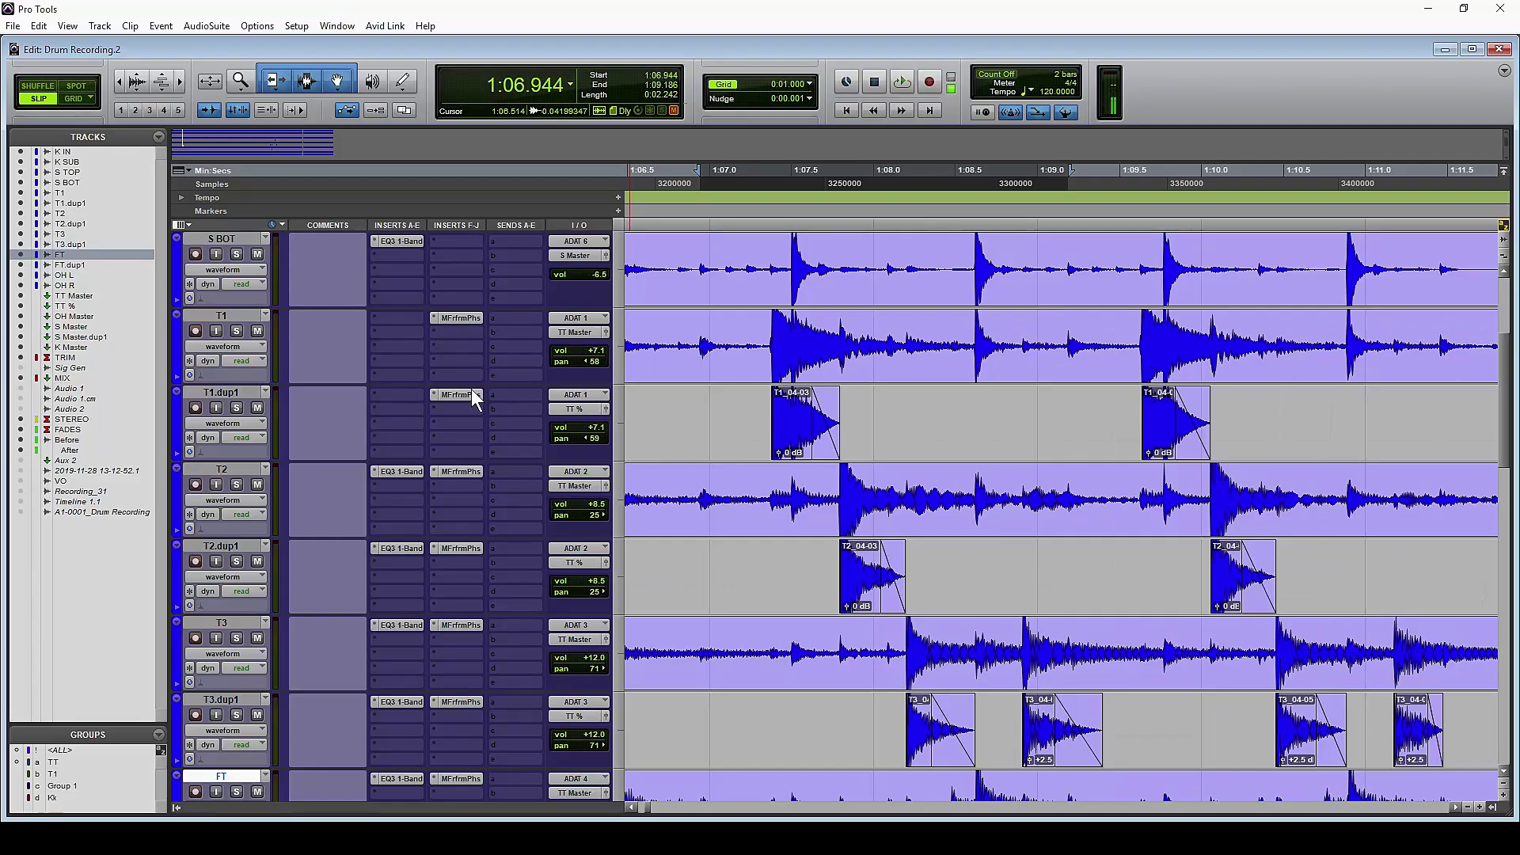
Open the MFreeformPhase plug-in on T1.dup1 and bring up the output fader of TT Master.
{"action": "left_click", "coordinate": [463, 394]}
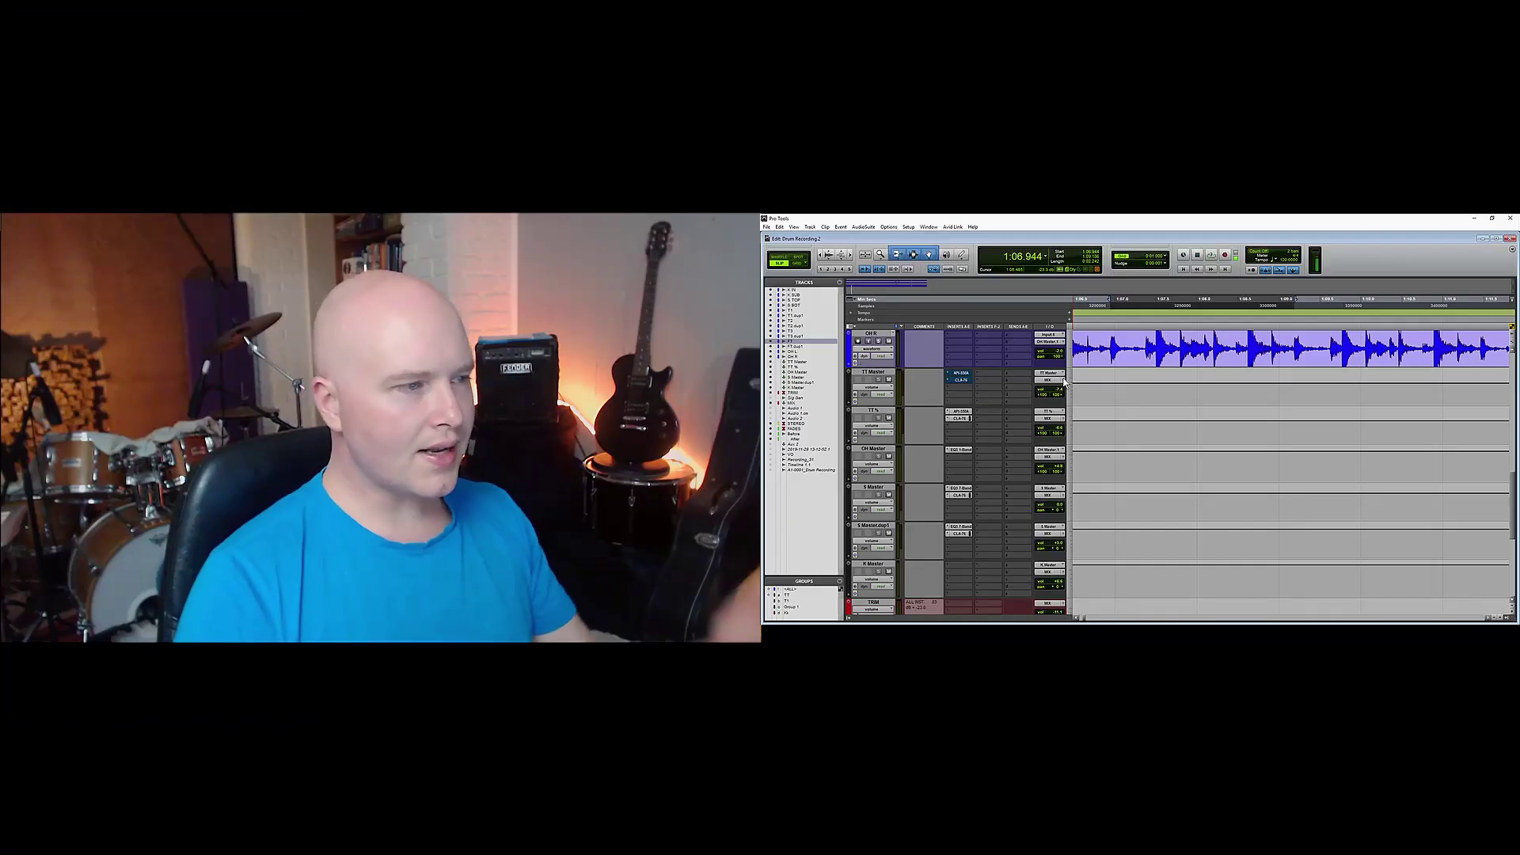
{"action": "left_click", "coordinate": [1040, 379]}
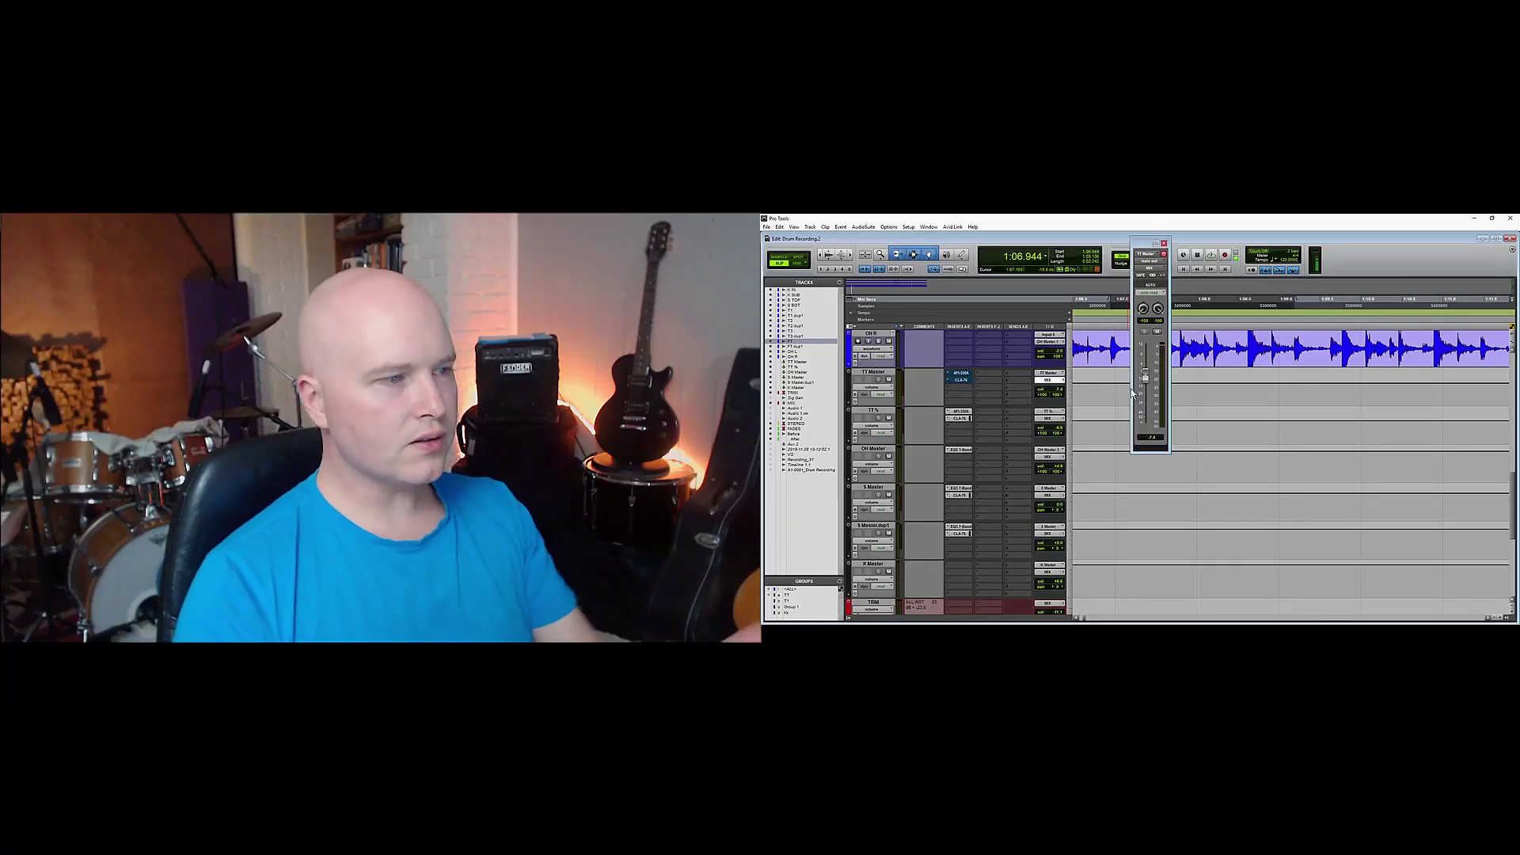